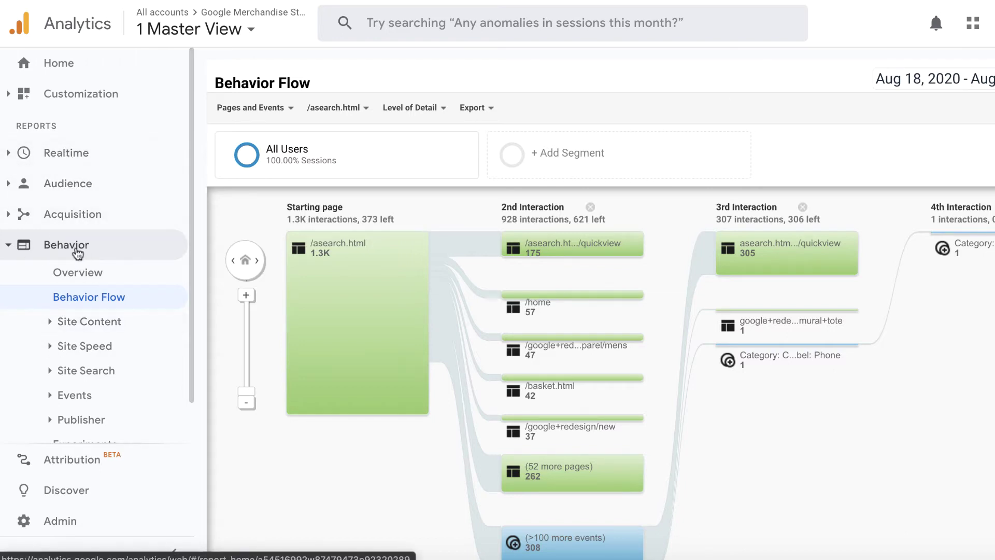
{"action": "scroll", "coordinate": [104, 344], "scroll_direction": "down", "scroll_amount": 1}
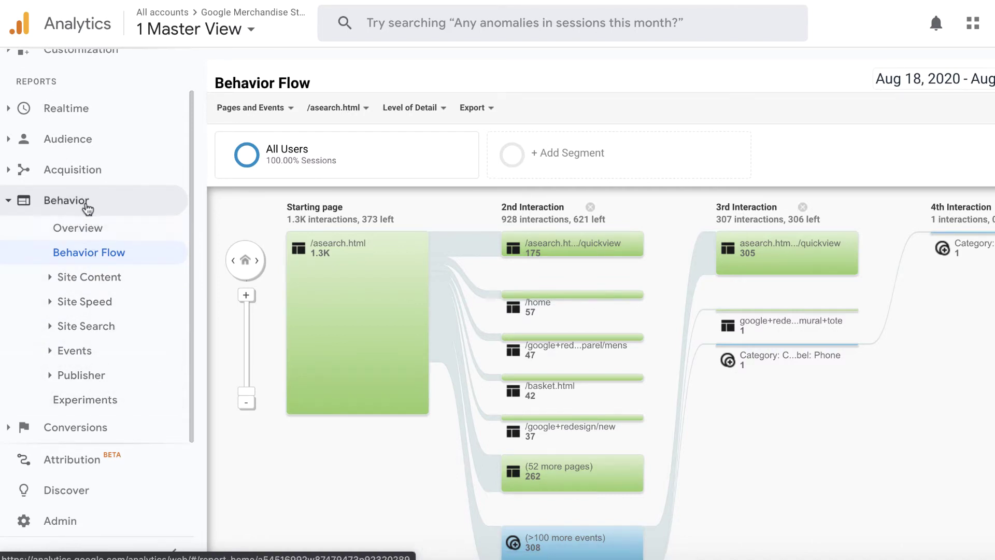
{"action": "left_click", "coordinate": [61, 369]}
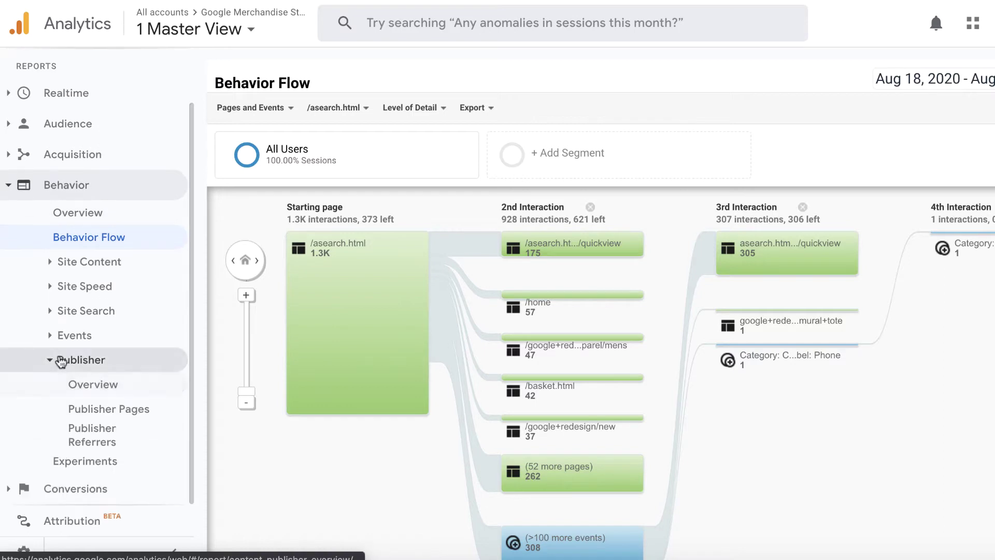
{"action": "left_click", "coordinate": [62, 363]}
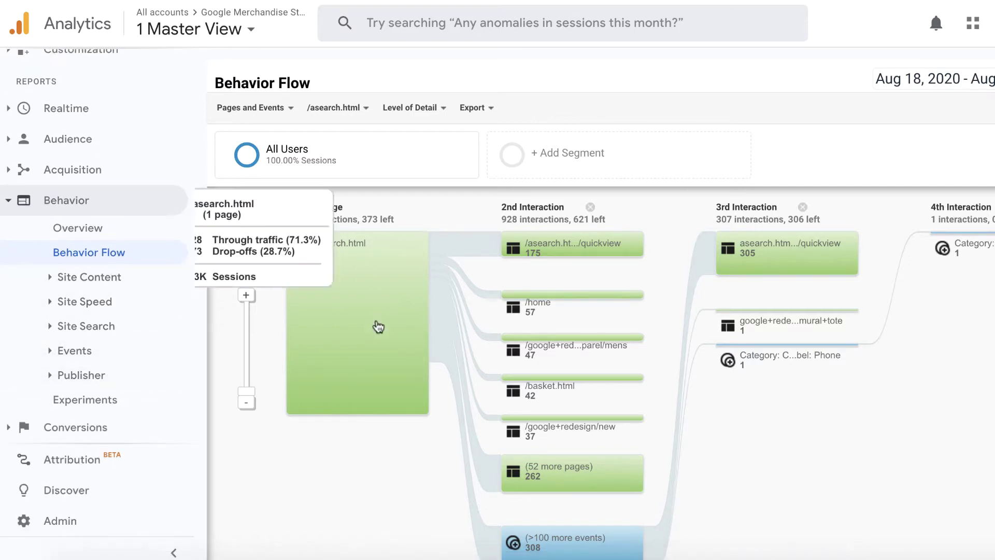
{"action": "mouse_move", "coordinate": [729, 359]}
{"action": "scroll", "coordinate": [840, 451], "scroll_direction": "down", "scroll_amount": 1}
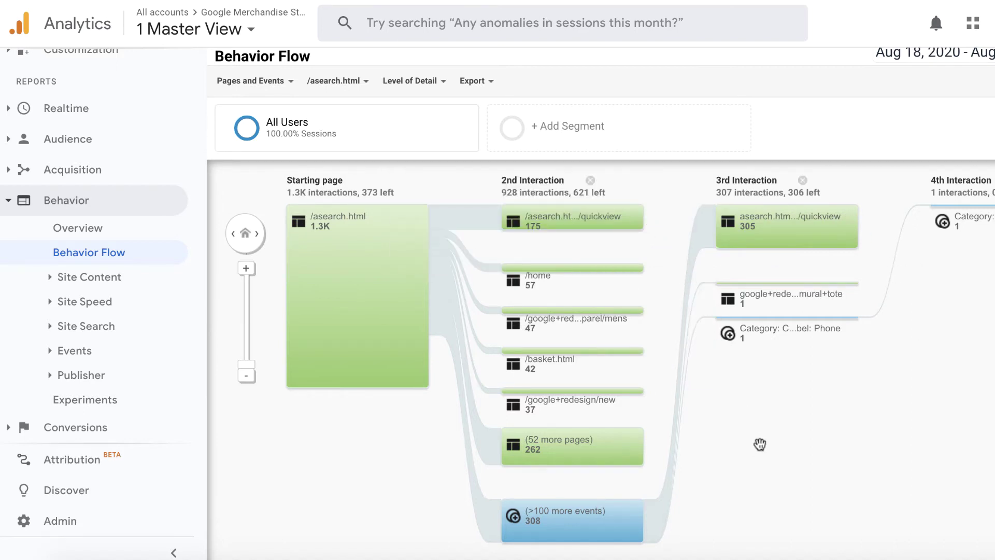
{"action": "scroll", "coordinate": [813, 451], "scroll_direction": "down", "scroll_amount": 1}
{"action": "scroll", "coordinate": [813, 451], "scroll_direction": "down", "scroll_amount": 1}
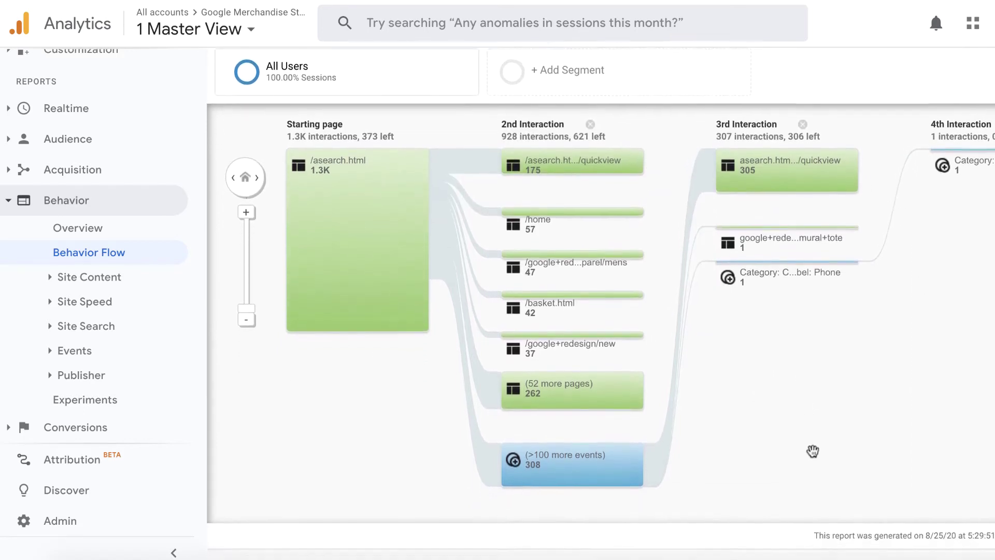
{"action": "scroll", "coordinate": [813, 451], "scroll_direction": "up", "scroll_amount": 2}
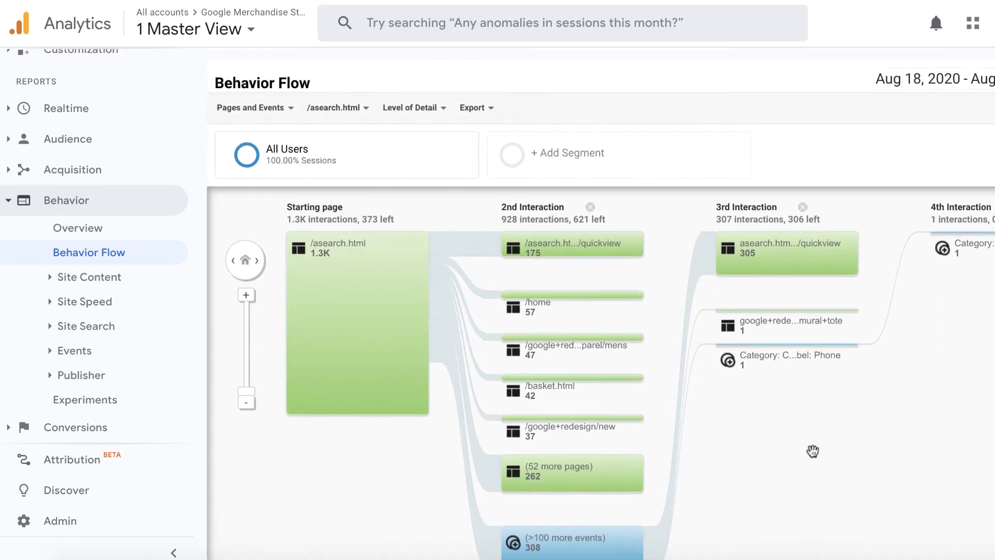
- Change the Behavior Flow view type to Brands, so landing pages feed into brand groups
{"action": "left_click", "coordinate": [292, 111]}
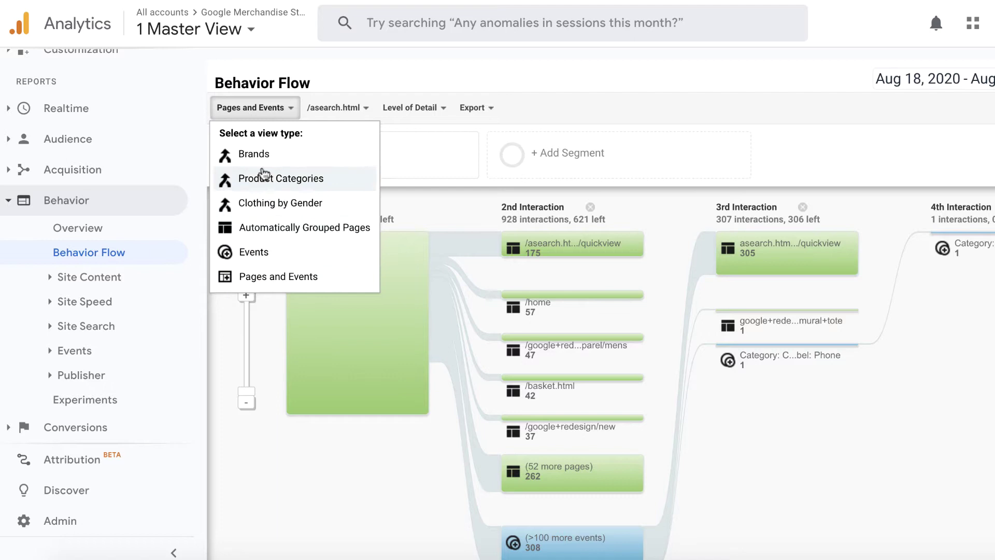
{"action": "left_click", "coordinate": [275, 276]}
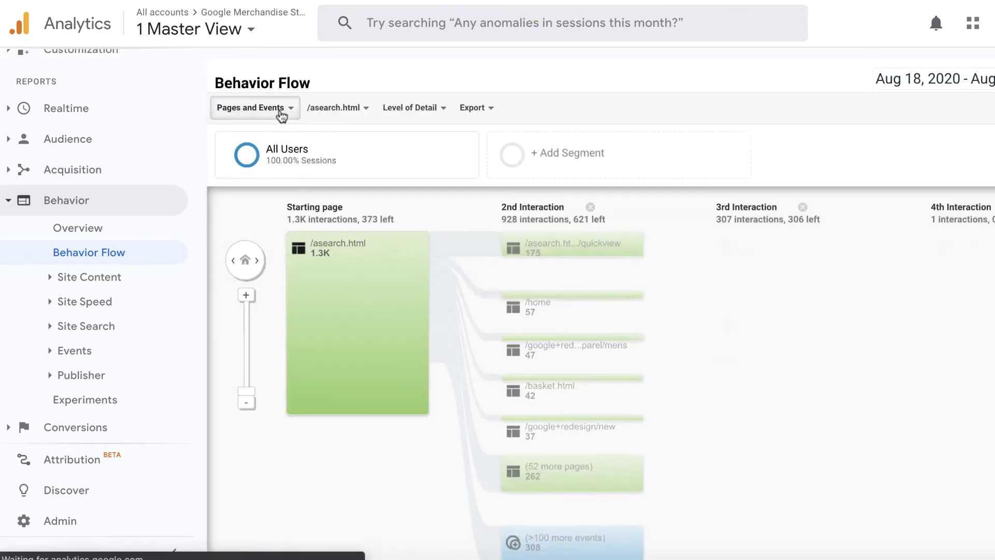
{"action": "left_click", "coordinate": [282, 111]}
{"action": "left_click", "coordinate": [268, 156]}
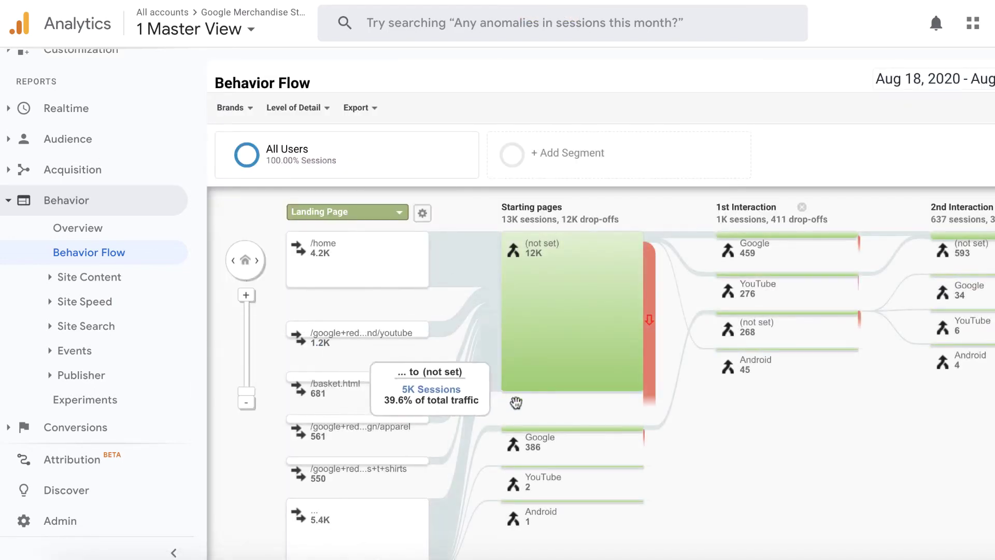
{"action": "mouse_move", "coordinate": [609, 361]}
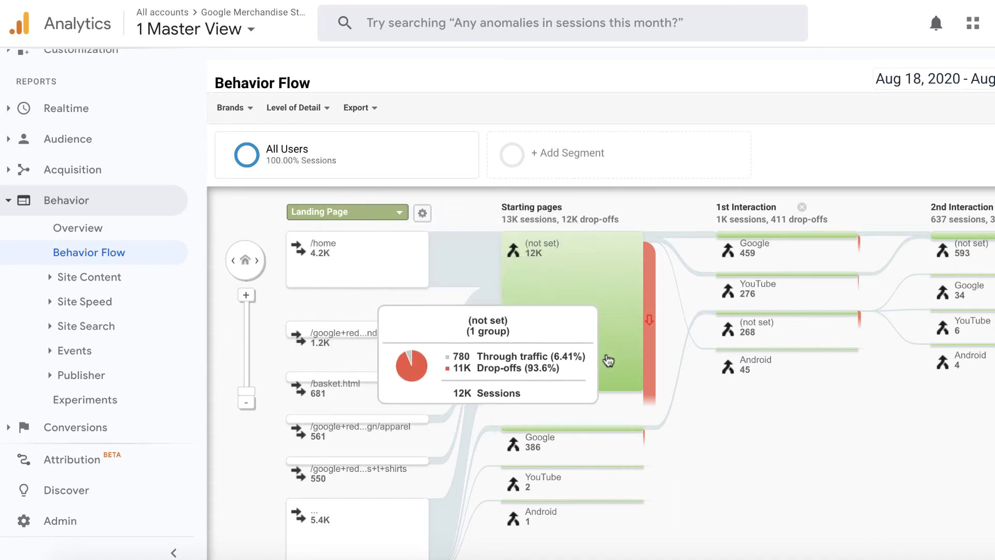
{"action": "mouse_move", "coordinate": [557, 492]}
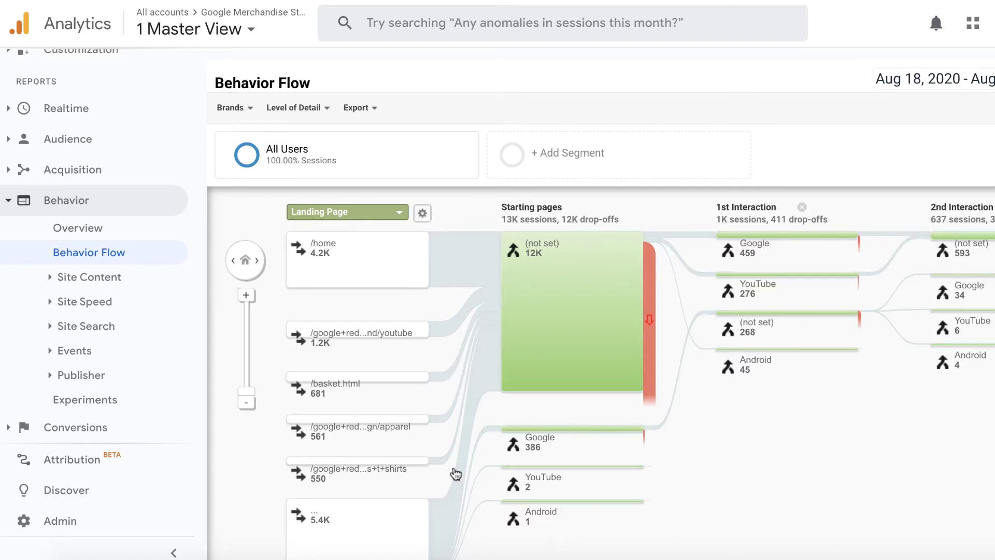
{"action": "mouse_move", "coordinate": [651, 472]}
- Drag the Level of Detail slider toward Show more connections for the fullest Brands flow
{"action": "left_click", "coordinate": [327, 107]}
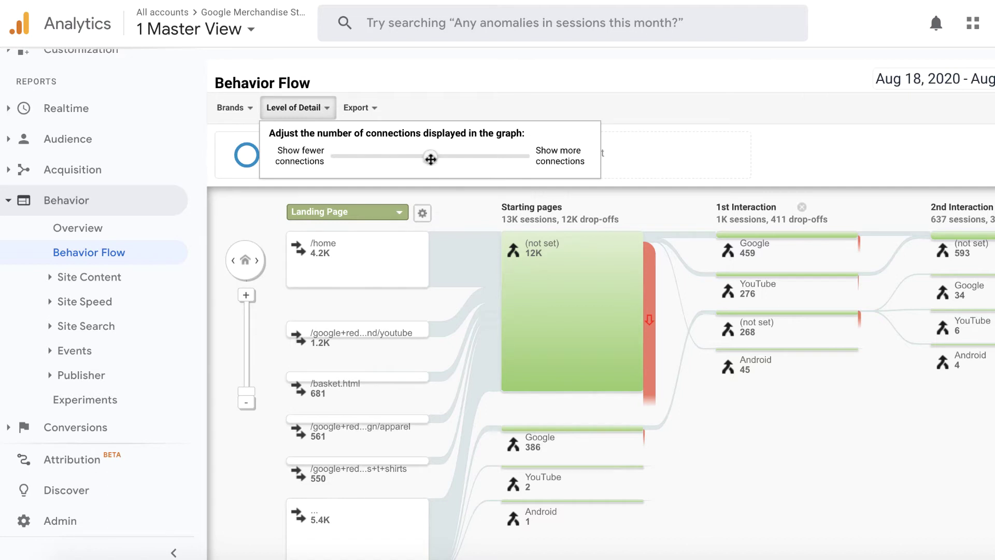
{"action": "left_click_drag", "start_coordinate": [438, 160], "coordinate": [534, 157]}
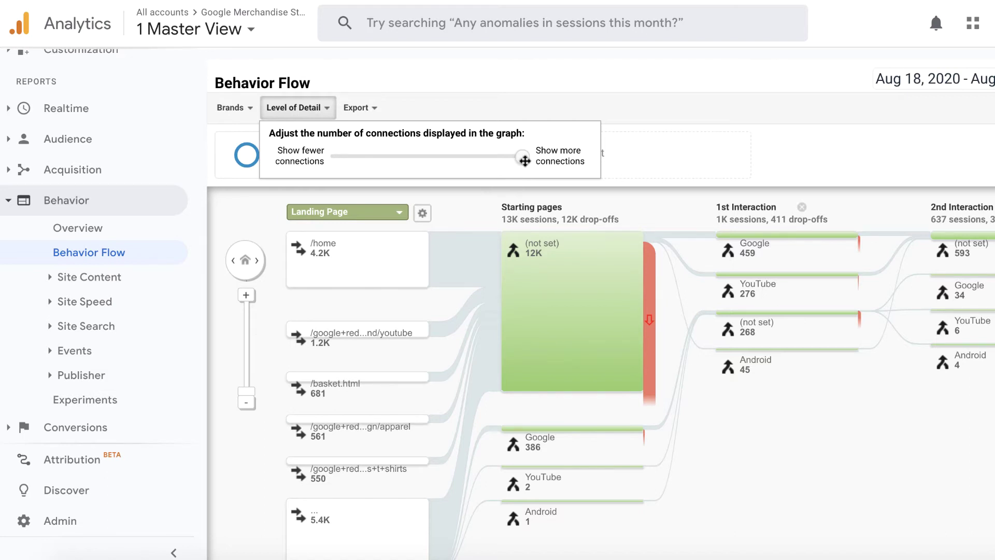
{"action": "left_click_drag", "start_coordinate": [500, 157], "coordinate": [414, 157]}
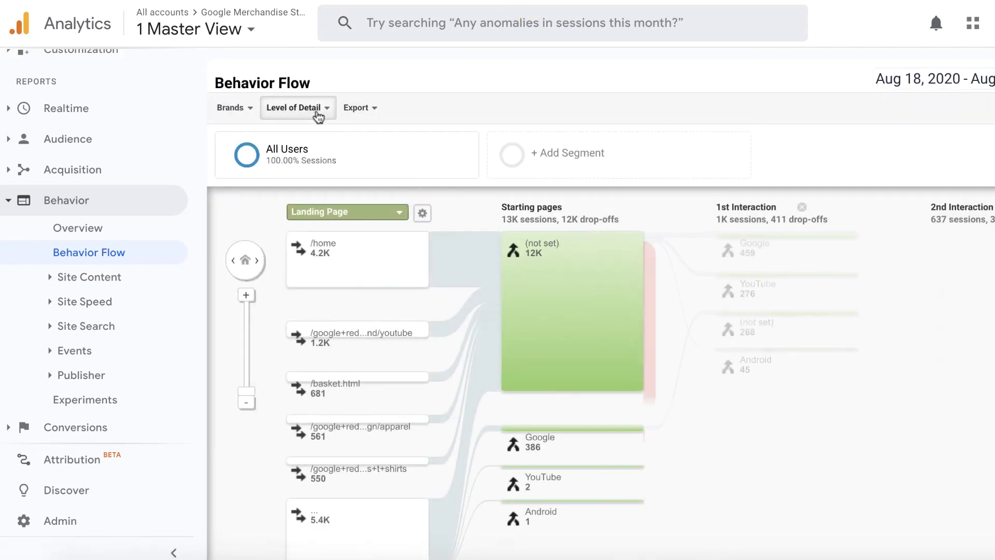
{"action": "left_click", "coordinate": [326, 108]}
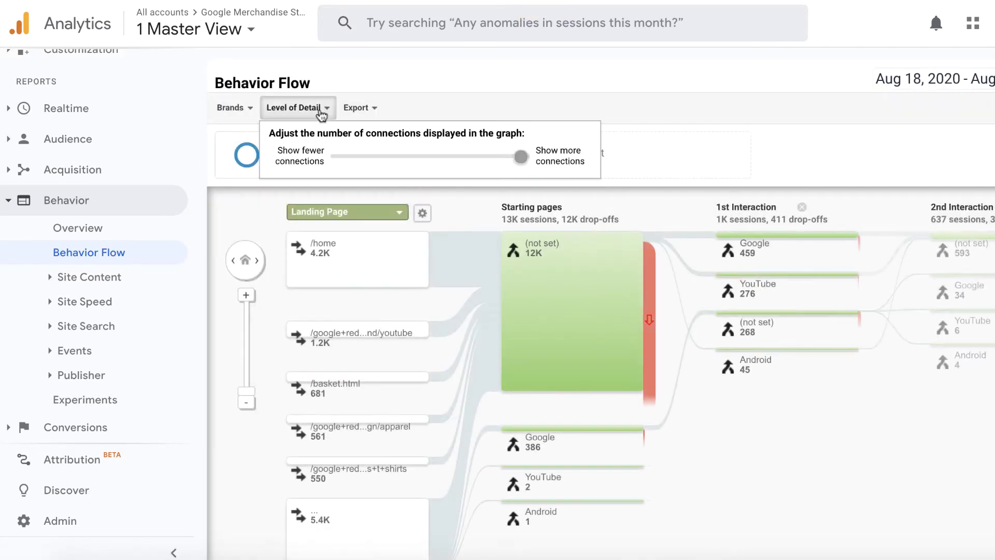
{"action": "mouse_move", "coordinate": [524, 155]}
{"action": "left_mouse_down"}
{"action": "mouse_move", "coordinate": [424, 155]}
{"action": "mouse_move", "coordinate": [521, 155]}
{"action": "left_mouse_up"}
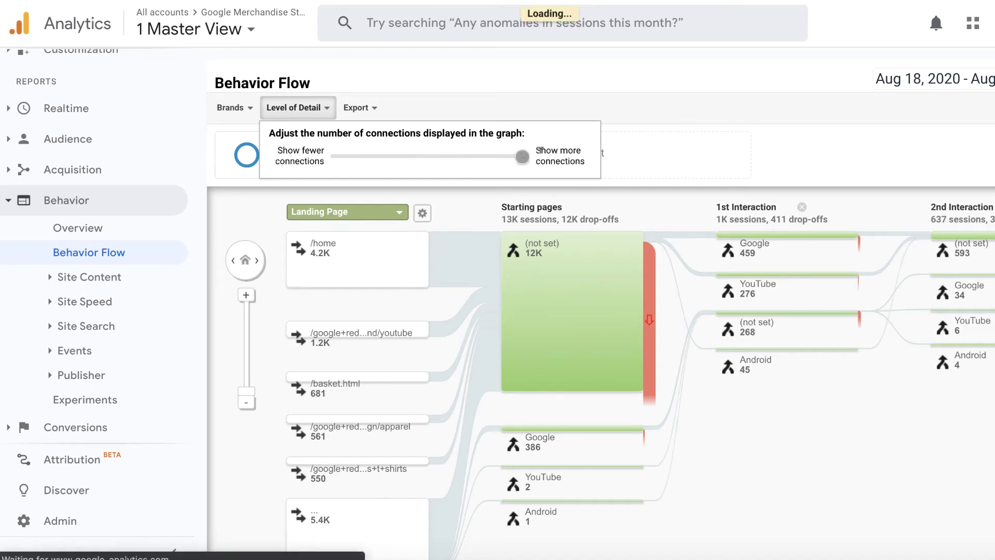
- Close the Level of Detail setting and dismiss the Export options without exporting
{"action": "left_click", "coordinate": [566, 111]}
{"action": "left_click", "coordinate": [374, 118]}
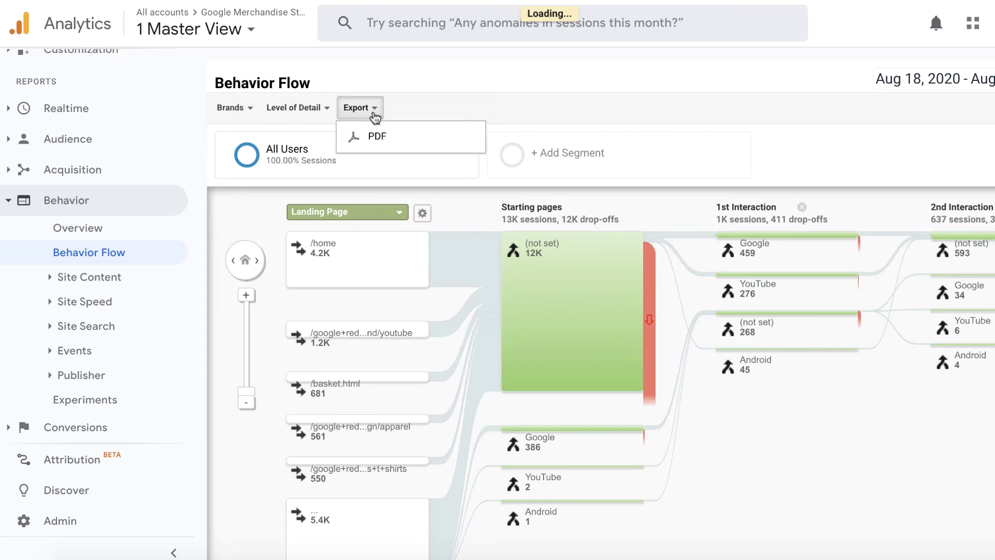
{"action": "left_click", "coordinate": [452, 96]}
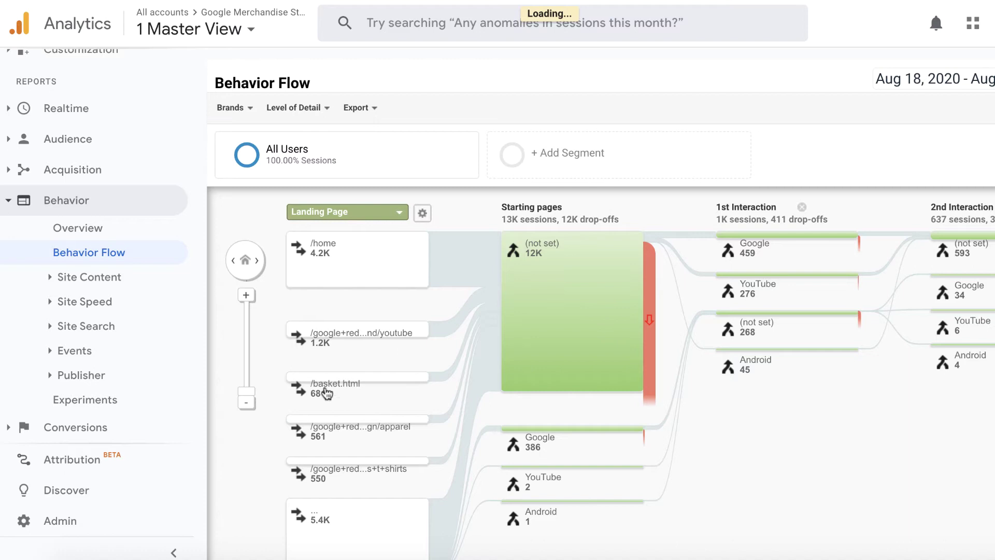
- Keep Landing Page as the starting dimension, with /home leading at 4.2K sessions
{"action": "left_click", "coordinate": [394, 216]}
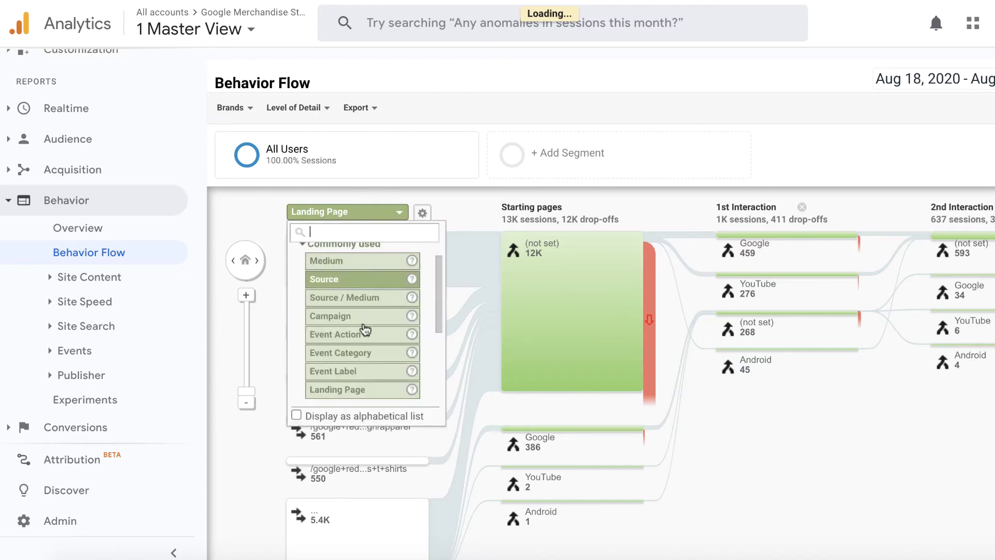
{"action": "left_click", "coordinate": [359, 216]}
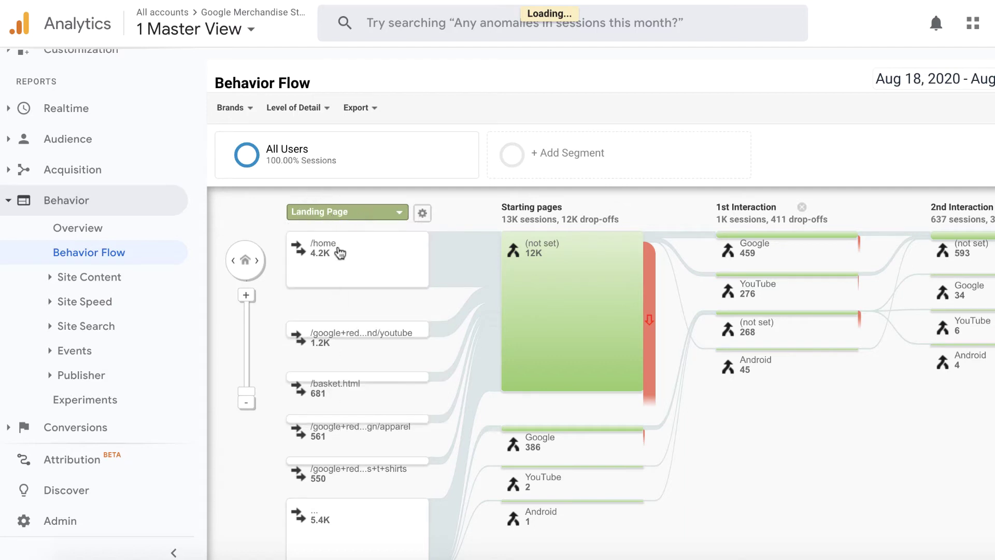
{"action": "scroll", "coordinate": [338, 356], "scroll_direction": "down", "scroll_amount": 2}
{"action": "scroll", "coordinate": [340, 361], "scroll_direction": "up", "scroll_amount": 2}
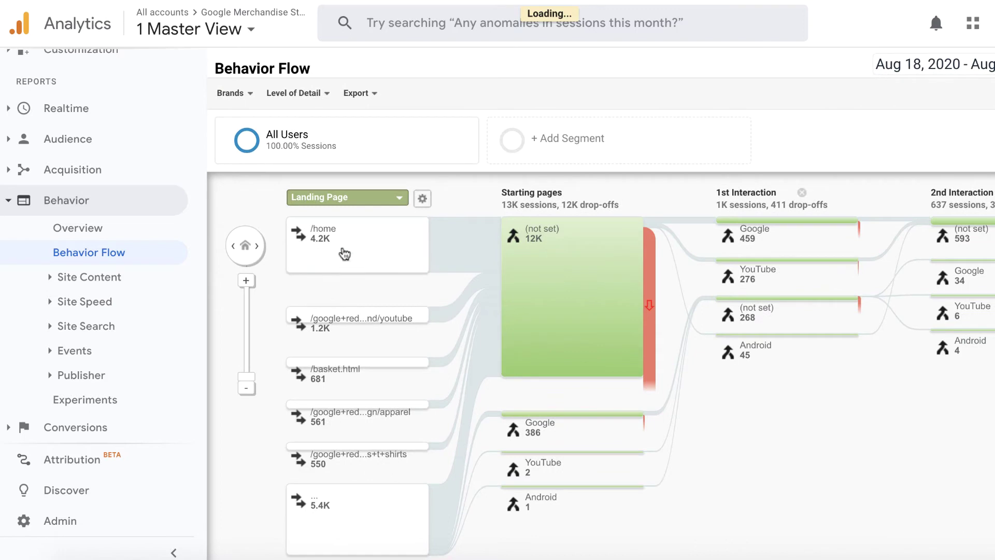
{"action": "mouse_move", "coordinate": [571, 256]}
{"action": "mouse_move", "coordinate": [560, 219]}
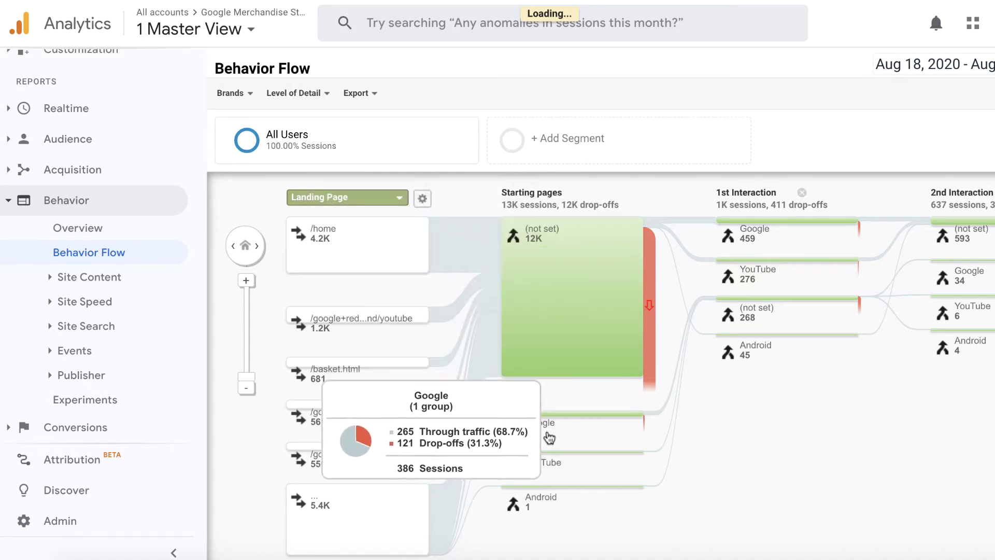
{"action": "mouse_move", "coordinate": [538, 512]}
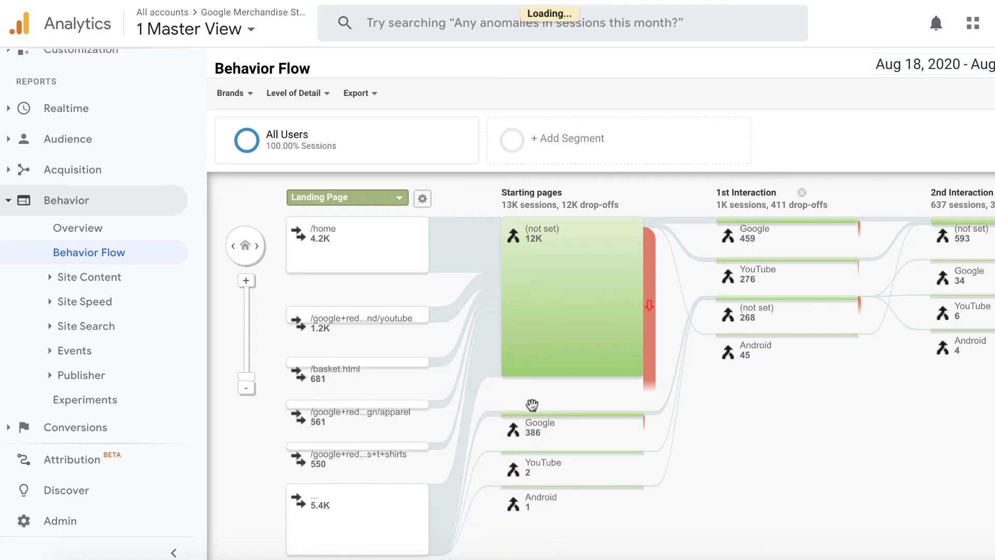
{"action": "mouse_move", "coordinate": [531, 422]}
{"action": "mouse_move", "coordinate": [541, 468]}
{"action": "mouse_move", "coordinate": [649, 248]}
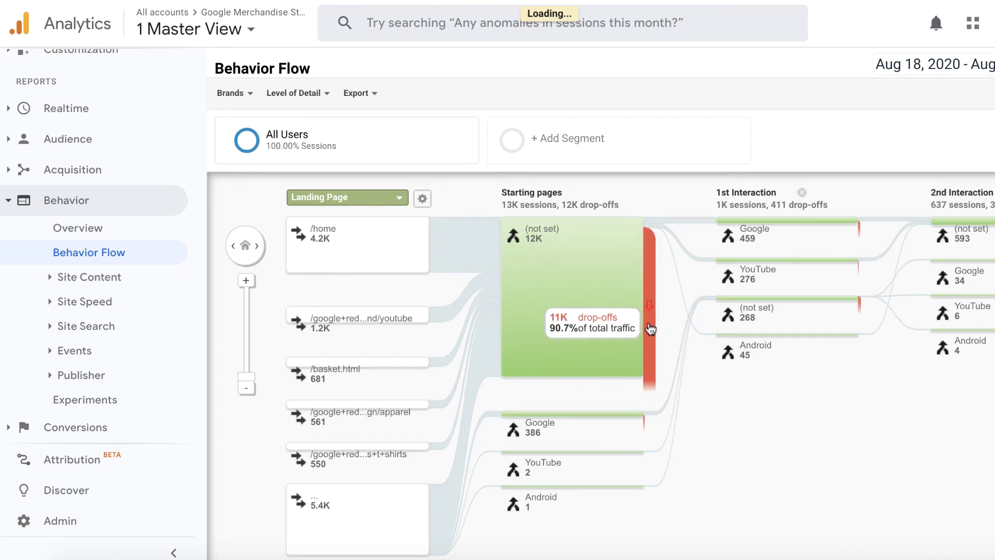
{"action": "mouse_move", "coordinate": [542, 247]}
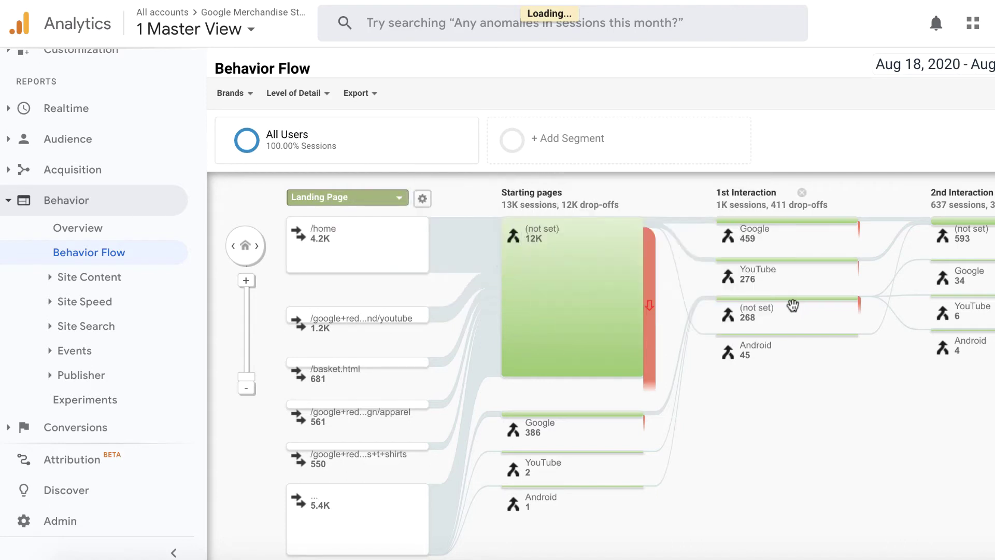
{"action": "mouse_move", "coordinate": [627, 322]}
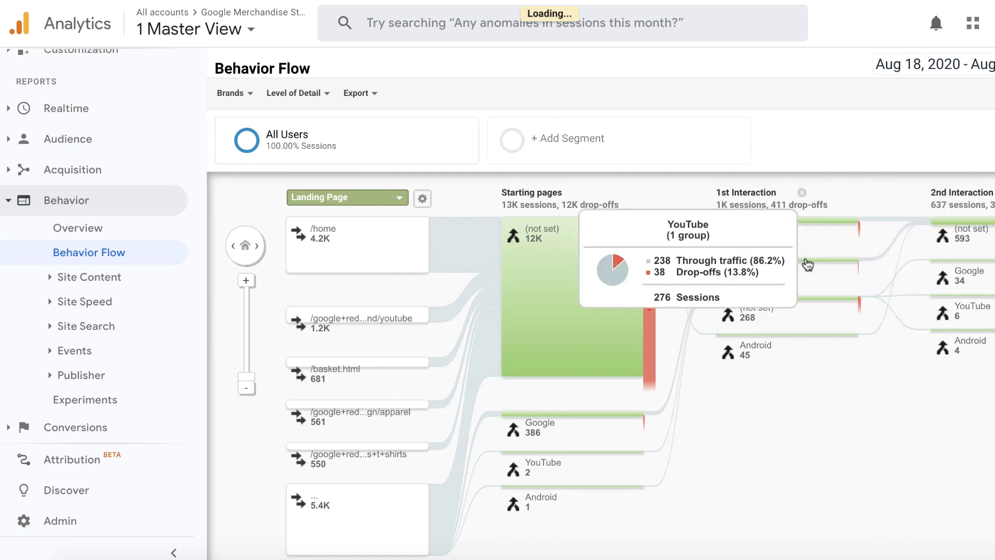
{"action": "left_click", "coordinate": [258, 247]}
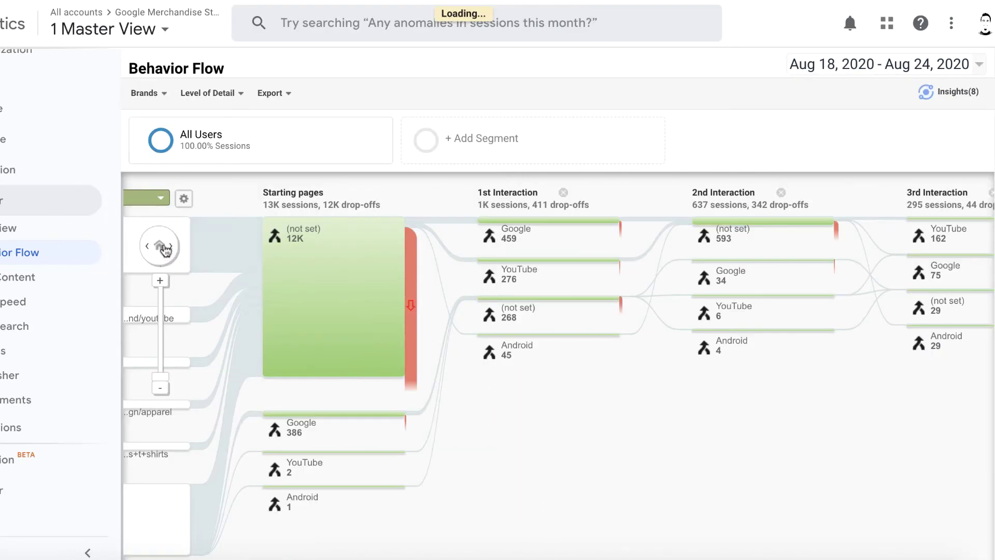
{"action": "left_click", "coordinate": [172, 247]}
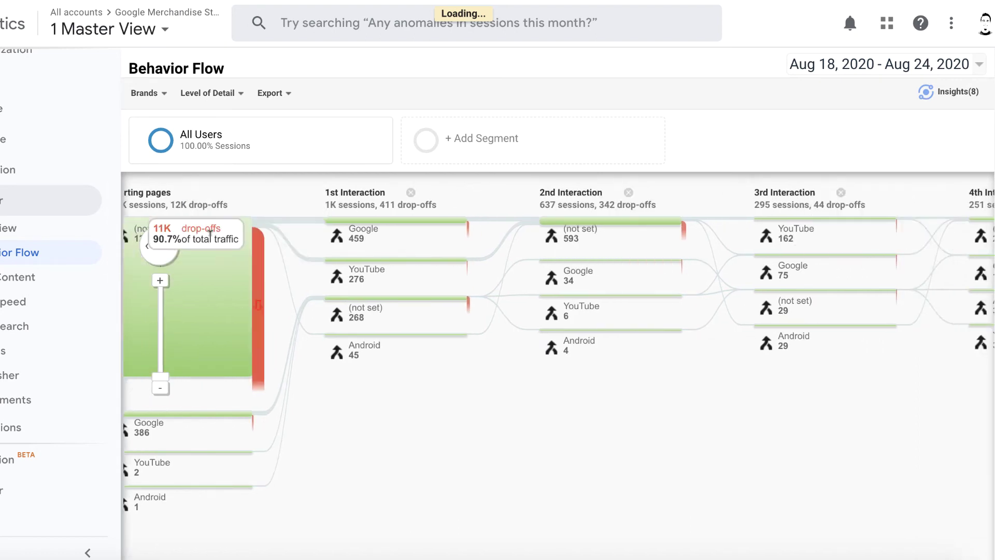
{"action": "left_click", "coordinate": [171, 247]}
{"action": "left_click", "coordinate": [170, 247]}
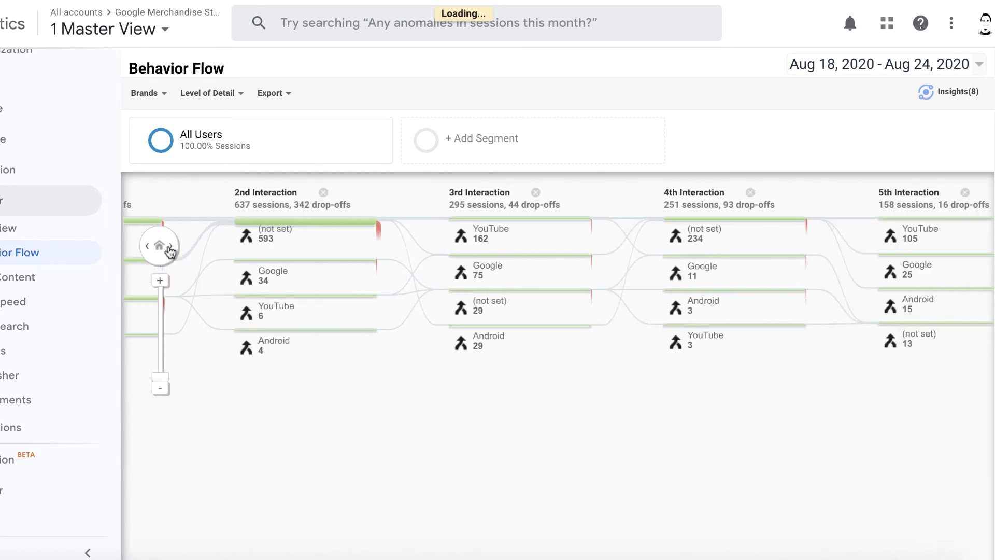
{"action": "left_click", "coordinate": [171, 246]}
{"action": "left_click", "coordinate": [170, 247]}
{"action": "left_click", "coordinate": [170, 246]}
{"action": "left_click", "coordinate": [170, 247]}
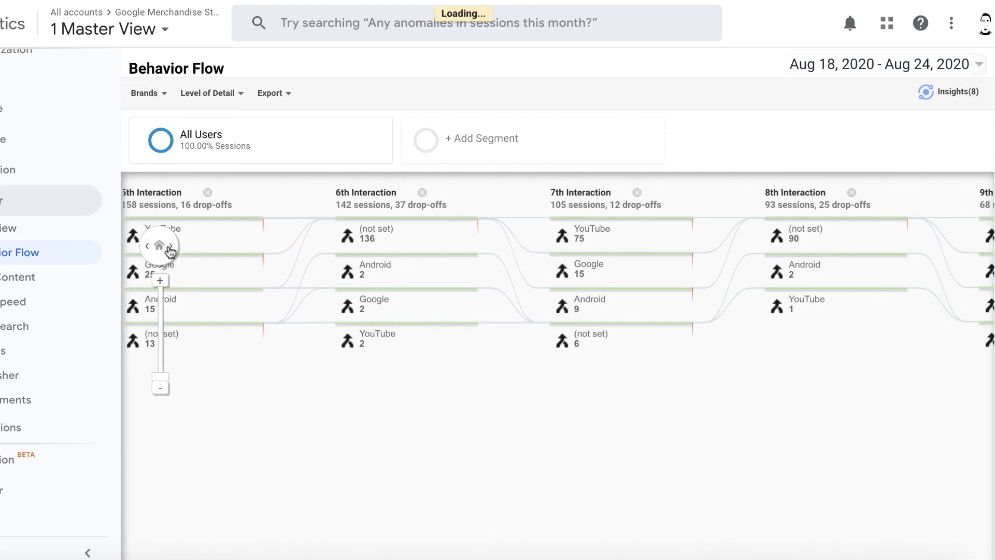
{"action": "left_click", "coordinate": [171, 247]}
{"action": "left_click", "coordinate": [170, 247]}
{"action": "left_click", "coordinate": [170, 247]}
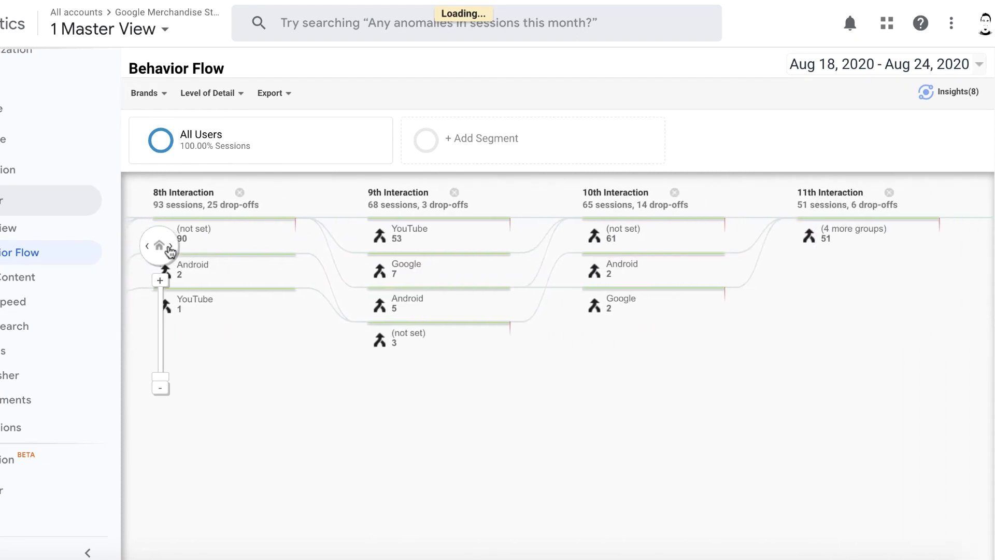
{"action": "left_click", "coordinate": [170, 247]}
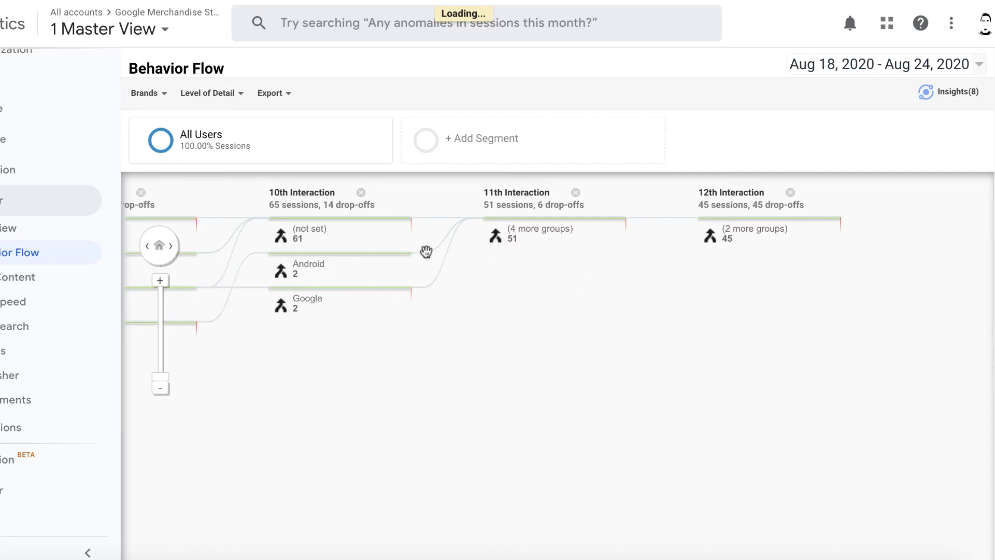
{"action": "mouse_move", "coordinate": [410, 308]}
{"action": "left_click", "coordinate": [148, 248]}
{"action": "left_click", "coordinate": [147, 247]}
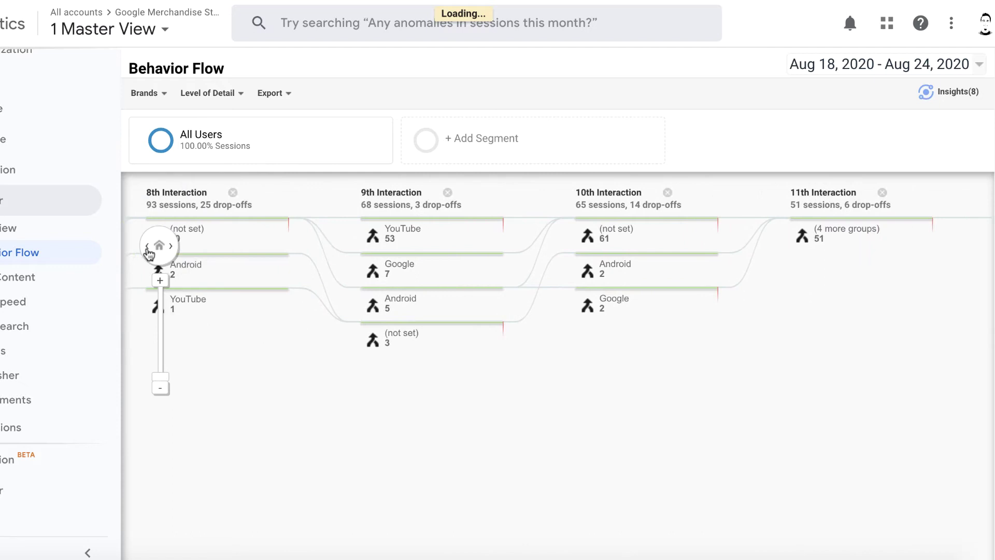
{"action": "left_click", "coordinate": [148, 248]}
{"action": "left_click", "coordinate": [148, 248]}
{"action": "left_click", "coordinate": [148, 248]}
{"action": "left_click", "coordinate": [147, 248]}
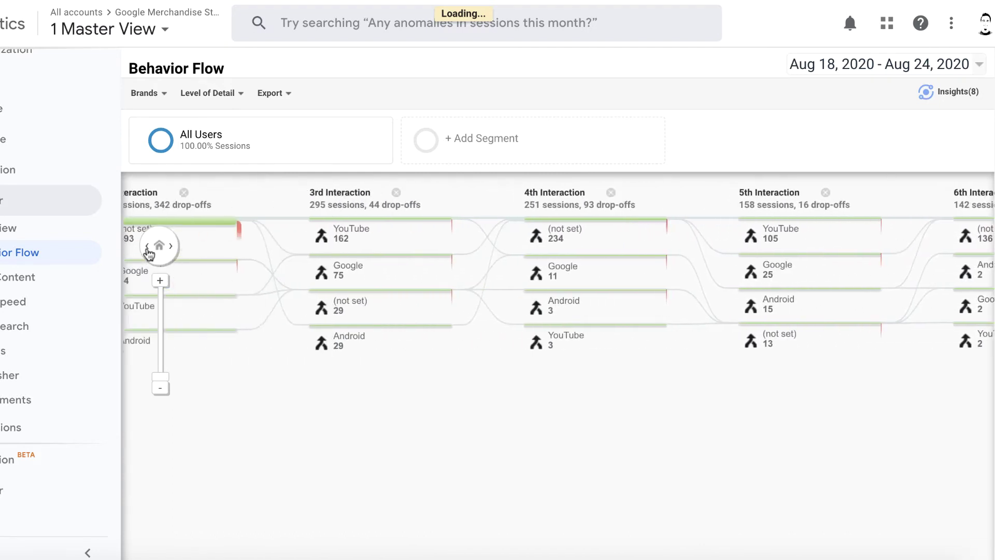
{"action": "left_click", "coordinate": [148, 248]}
{"action": "left_click", "coordinate": [148, 248]}
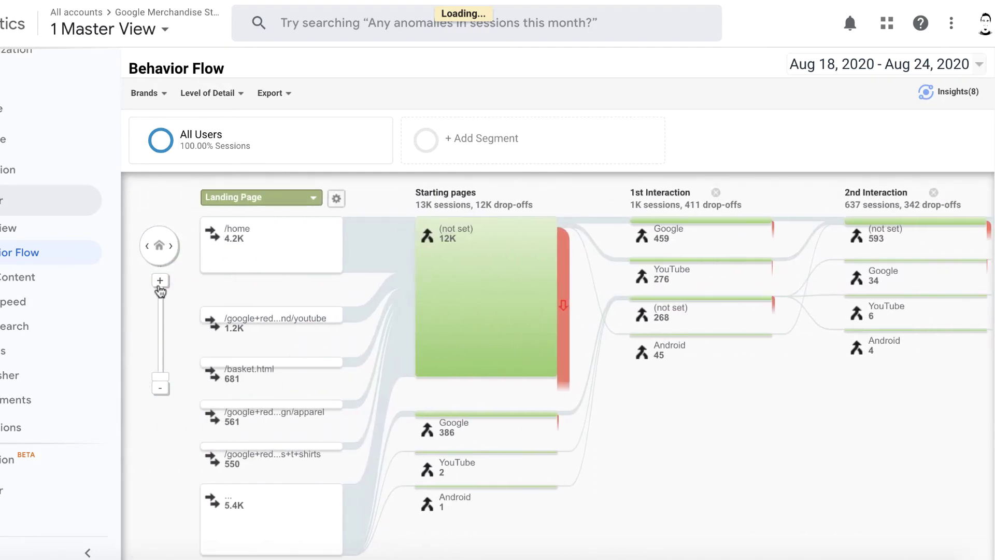
{"action": "left_click", "coordinate": [160, 283]}
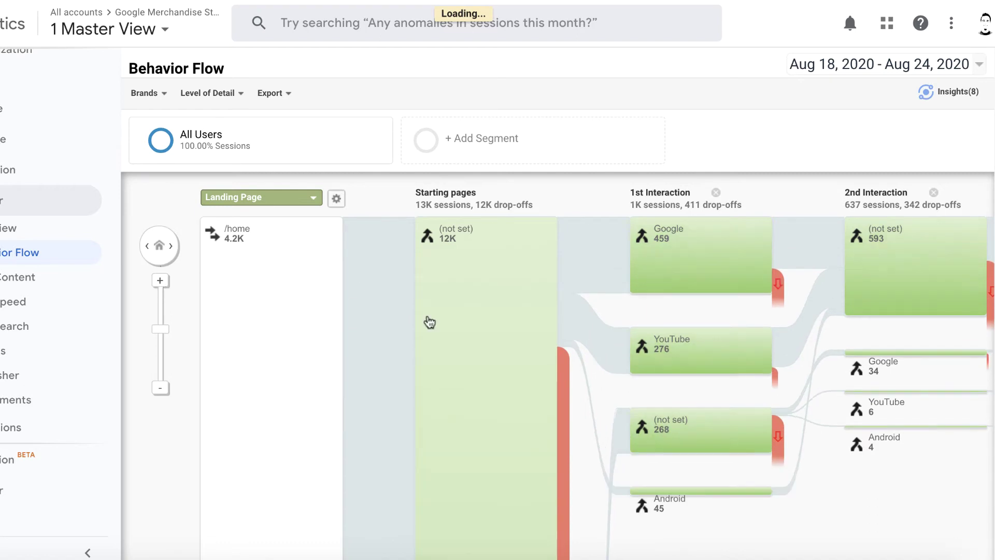
{"action": "mouse_move", "coordinate": [656, 298]}
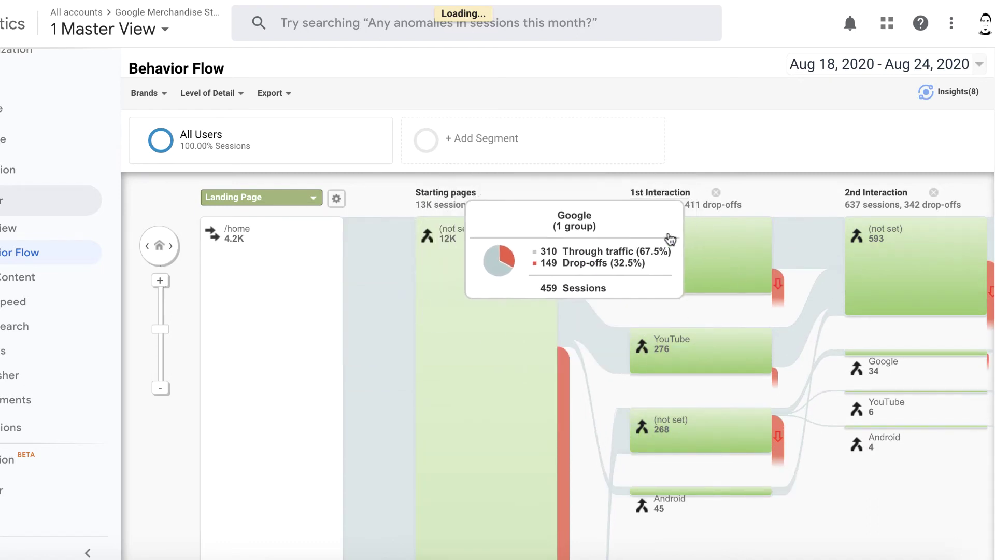
{"action": "mouse_move", "coordinate": [338, 261]}
{"action": "left_click", "coordinate": [163, 389]}
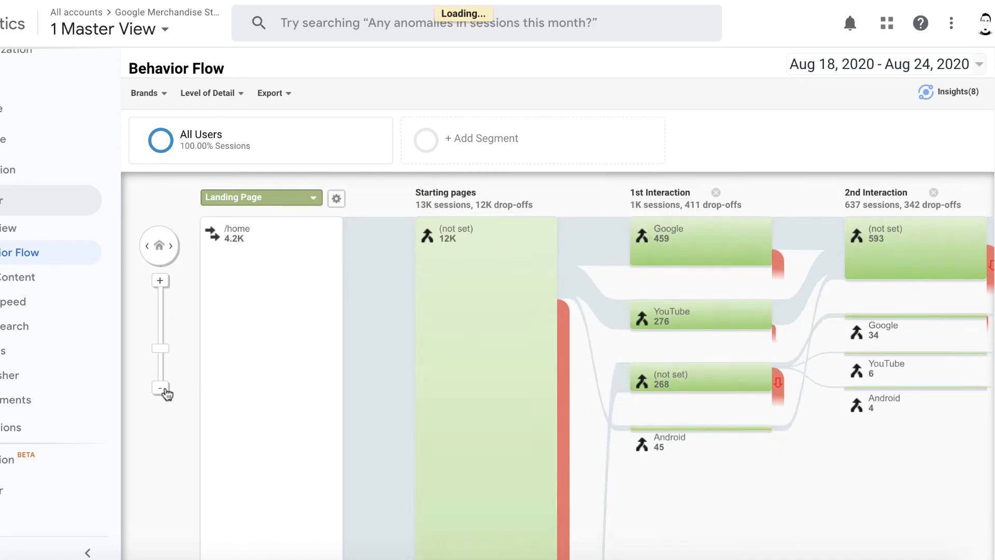
{"action": "left_click", "coordinate": [163, 389]}
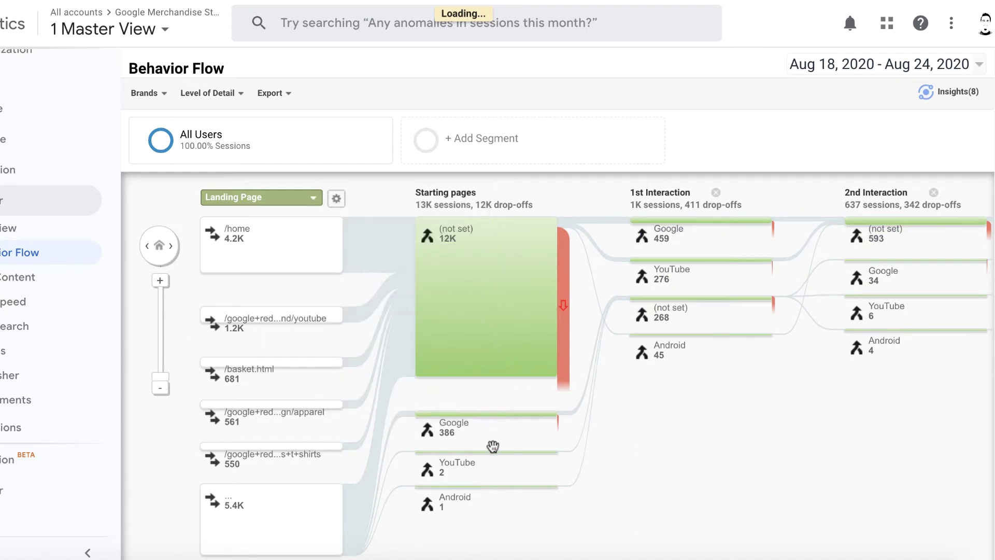
- Highlight traffic through the Google 386 node and bring up the 1st-interaction (not set) node's menu
{"action": "mouse_move", "coordinate": [434, 436]}
{"action": "left_click", "coordinate": [488, 416]}
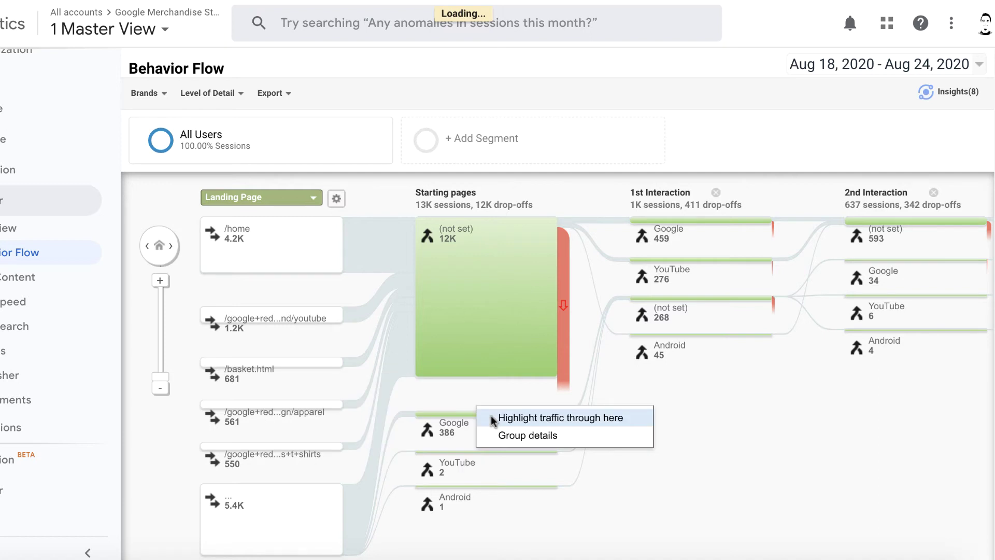
{"action": "left_click", "coordinate": [512, 417]}
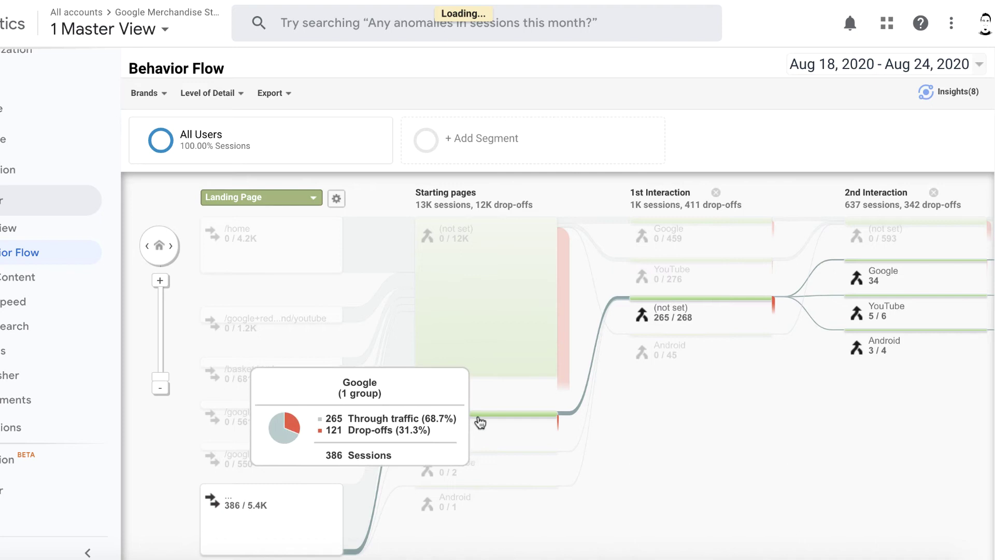
{"action": "mouse_move", "coordinate": [693, 301]}
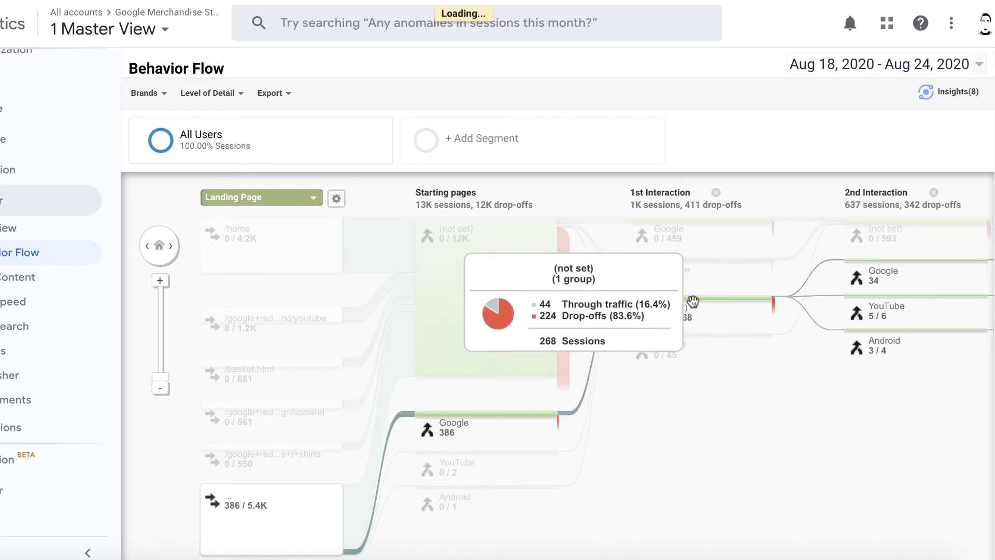
{"action": "mouse_move", "coordinate": [547, 253]}
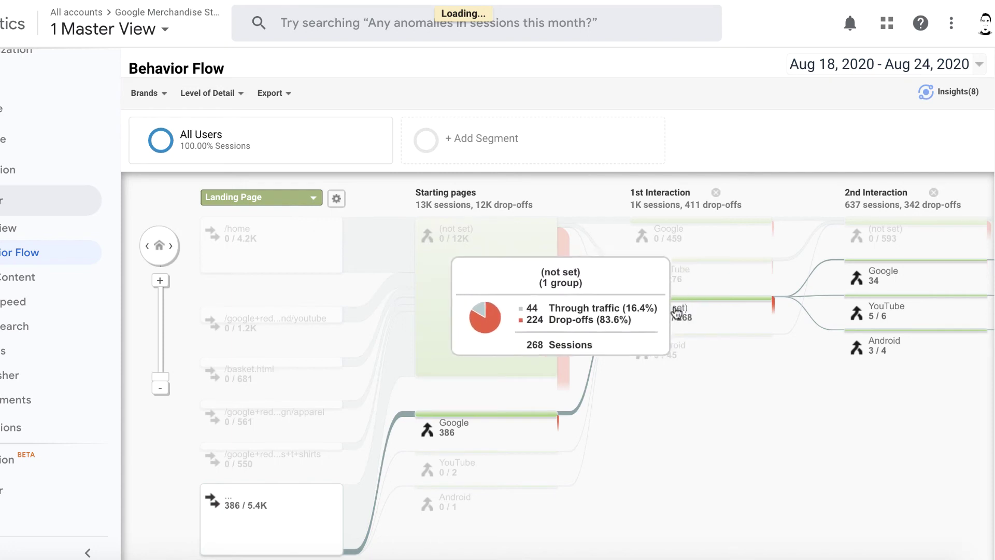
{"action": "right_click", "coordinate": [702, 302]}
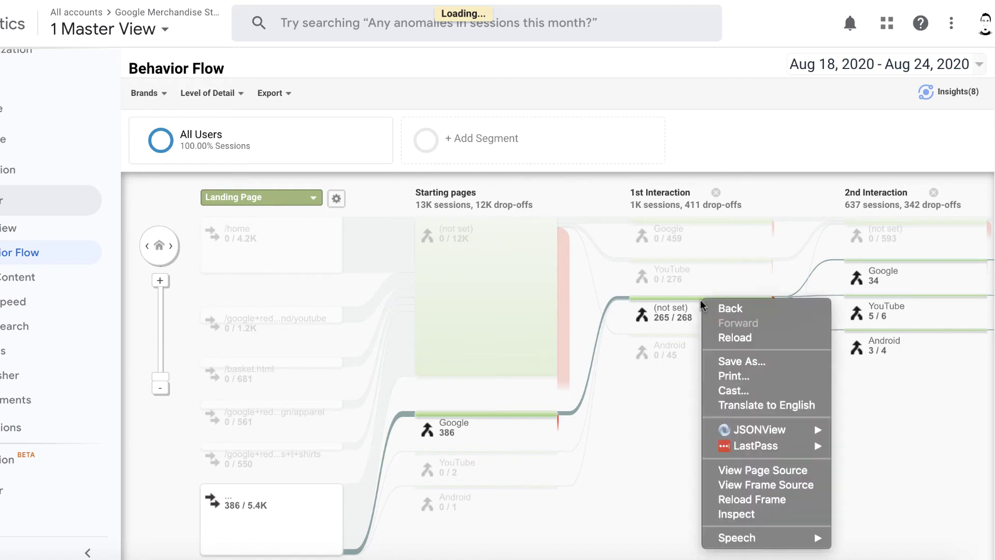
{"action": "left_click", "coordinate": [686, 304]}
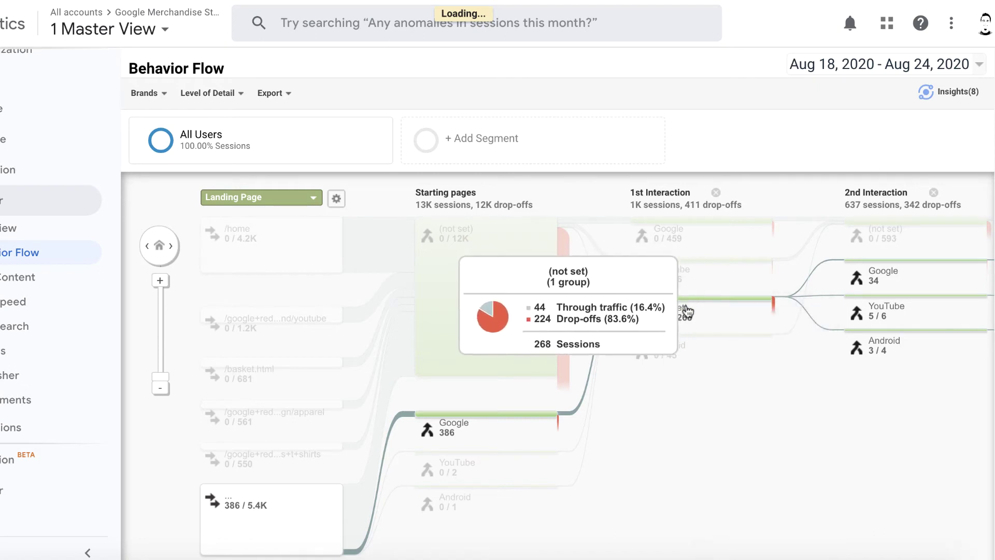
{"action": "left_click", "coordinate": [688, 309]}
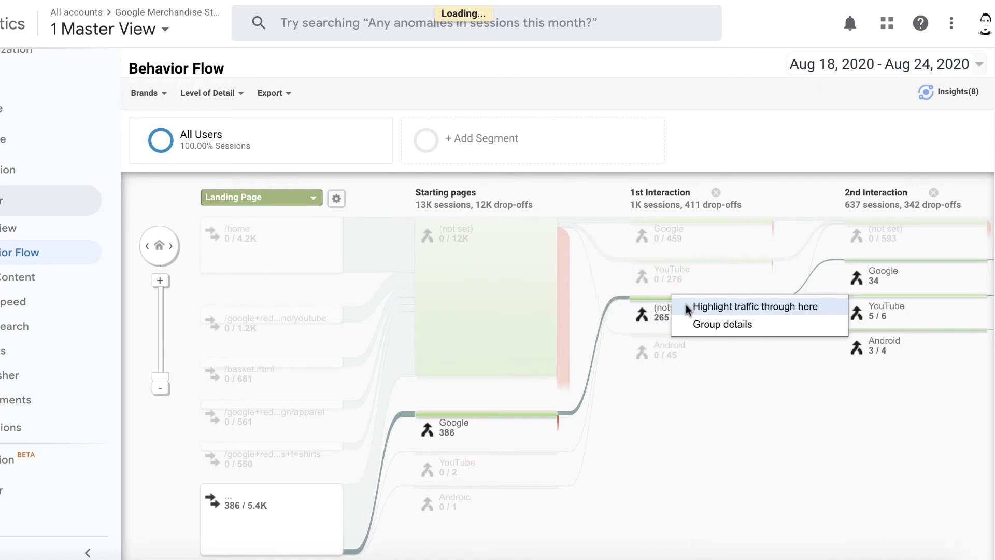
- View the (not set) group's traffic break-down by landing page, then close the details
{"action": "left_click", "coordinate": [706, 324]}
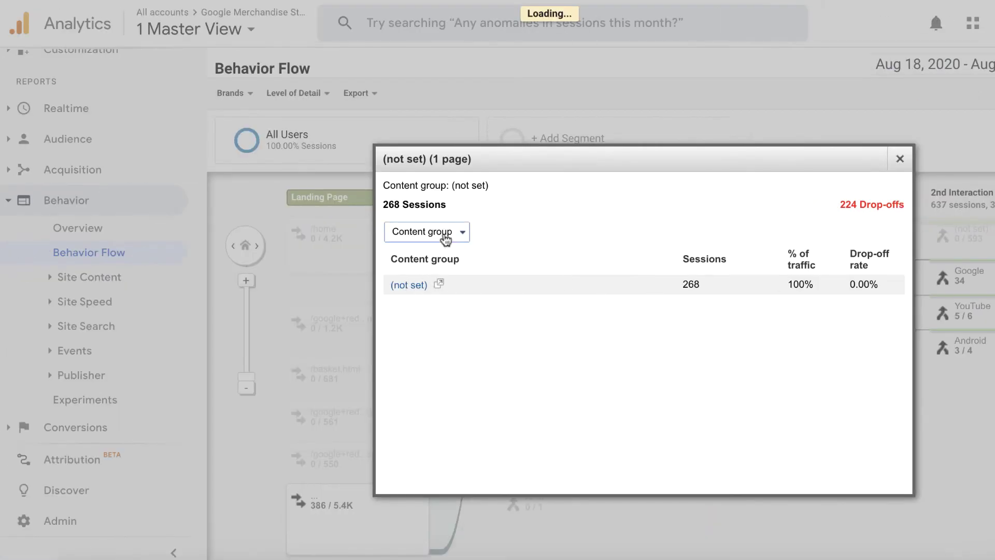
{"action": "left_click", "coordinate": [461, 237]}
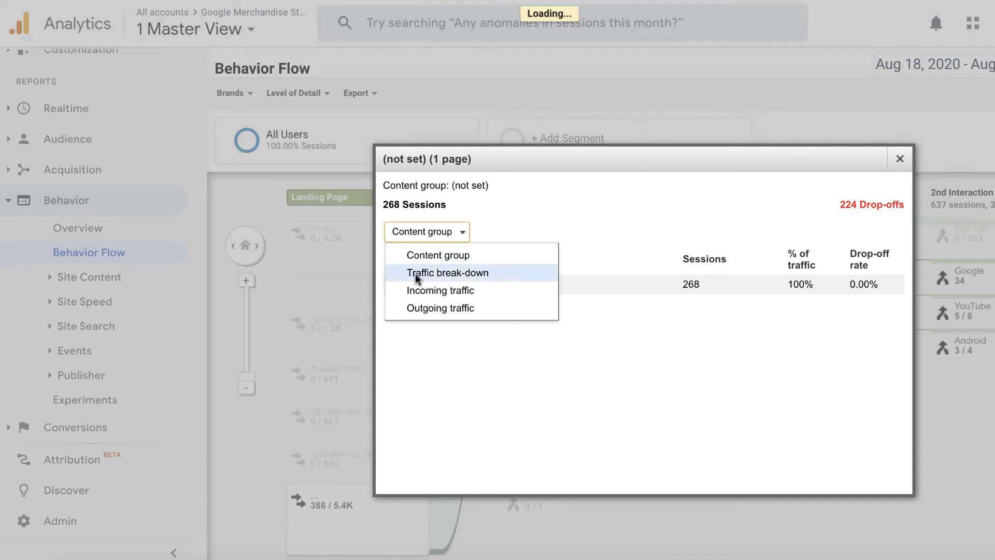
{"action": "left_click", "coordinate": [462, 269]}
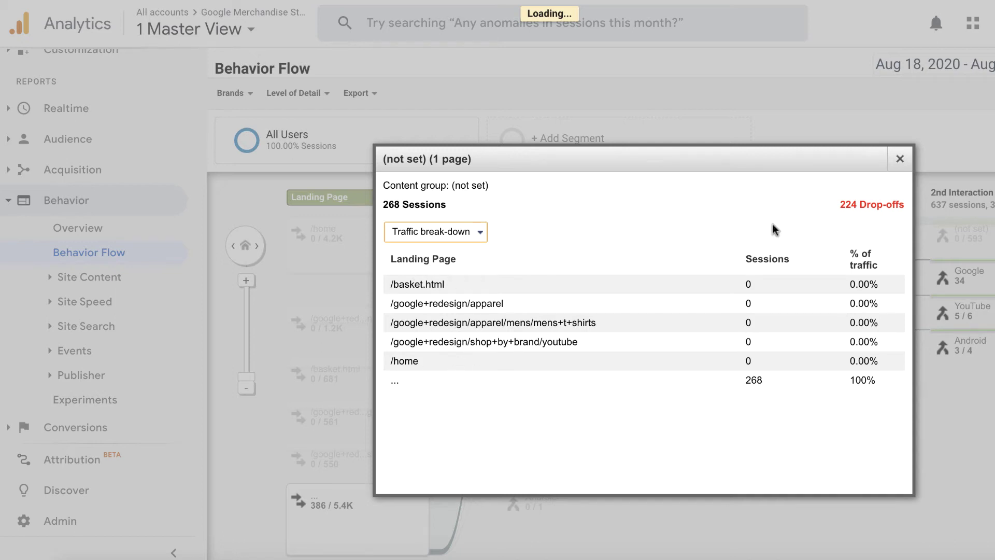
{"action": "left_click", "coordinate": [902, 160]}
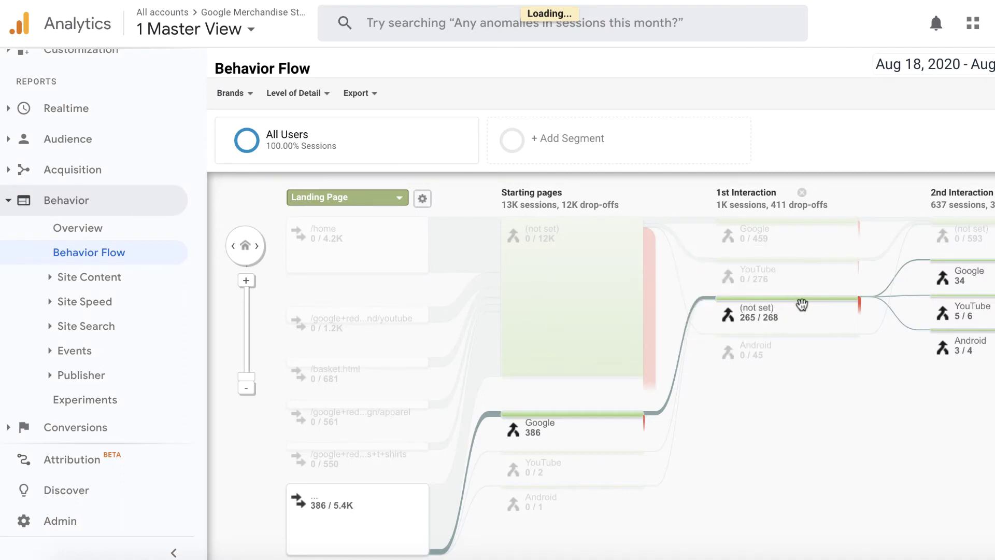
- Reopen the (not set) group details, check the landing-page break-down again, and close it
{"action": "left_click", "coordinate": [759, 302]}
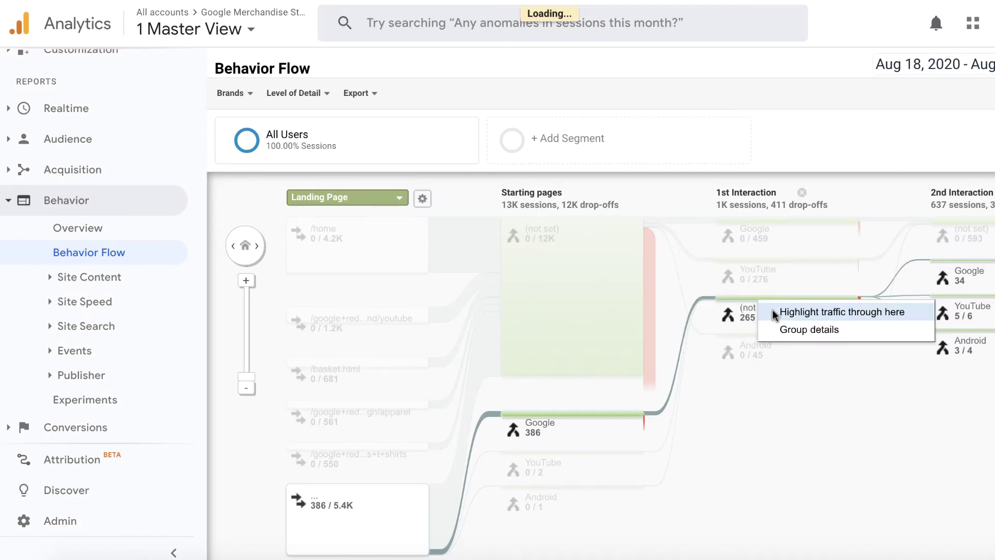
{"action": "left_click", "coordinate": [792, 331]}
{"action": "left_click", "coordinate": [454, 233]}
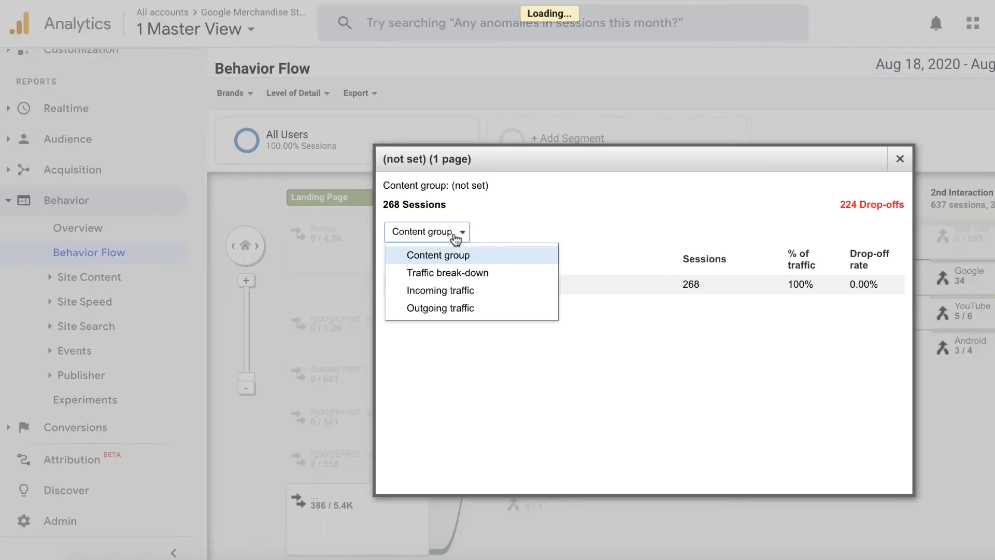
{"action": "left_click", "coordinate": [448, 273]}
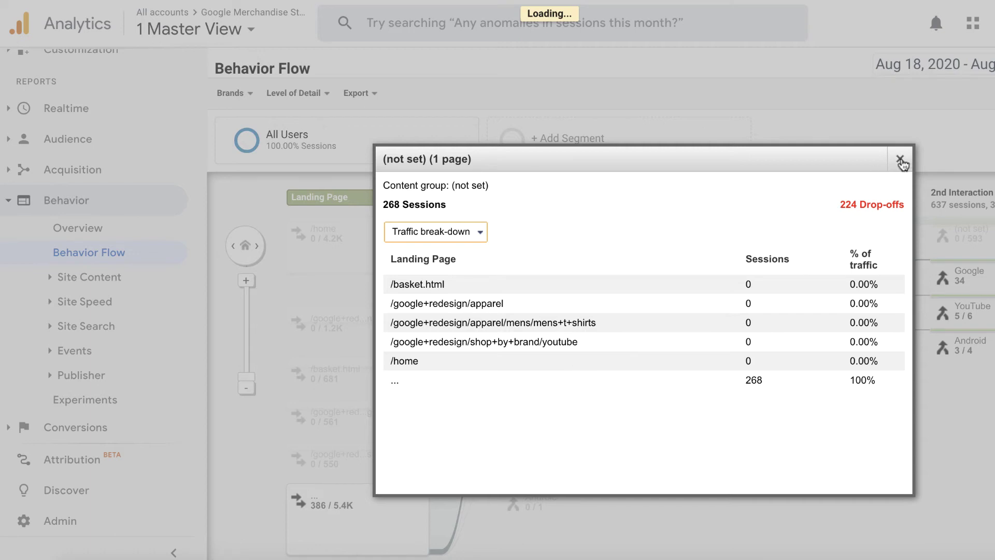
{"action": "left_click", "coordinate": [900, 160]}
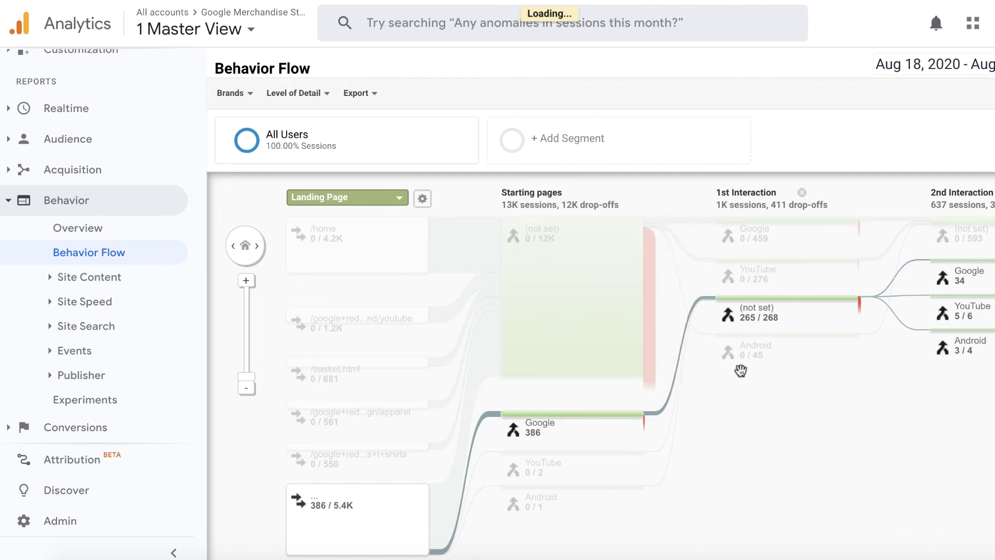
- Change the flow view type from Brands to Pages and Events, starting at /asearch.html
{"action": "mouse_move", "coordinate": [766, 318]}
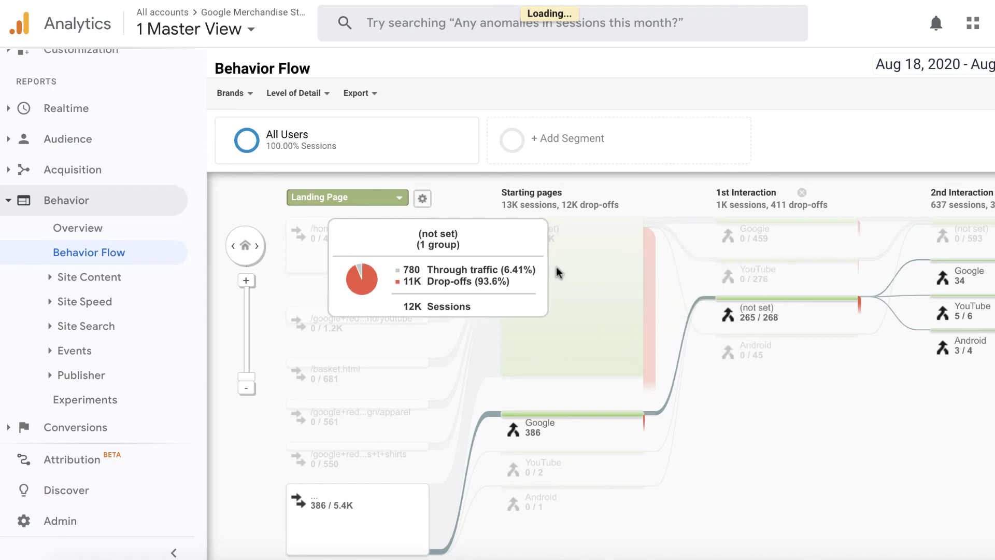
{"action": "left_click", "coordinate": [251, 99]}
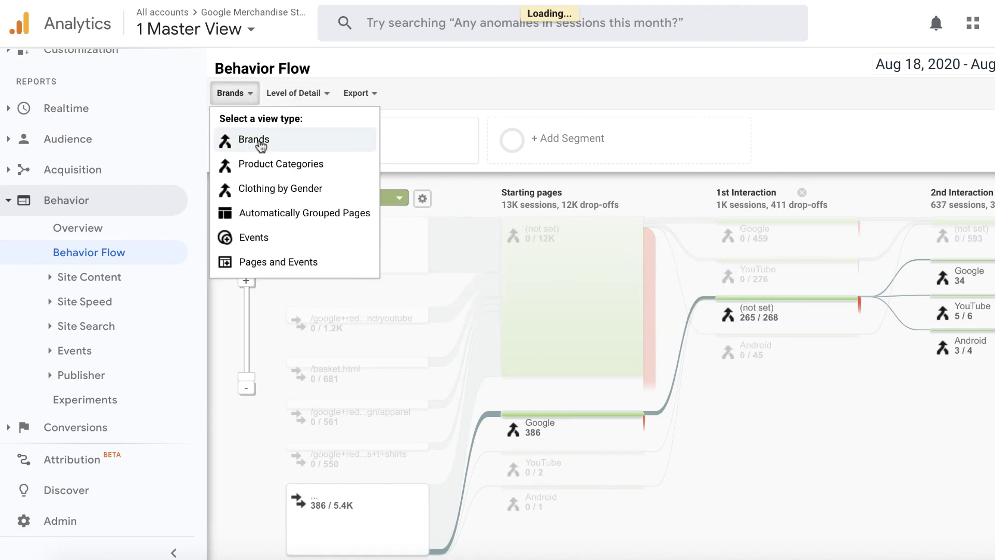
{"action": "left_click", "coordinate": [281, 263]}
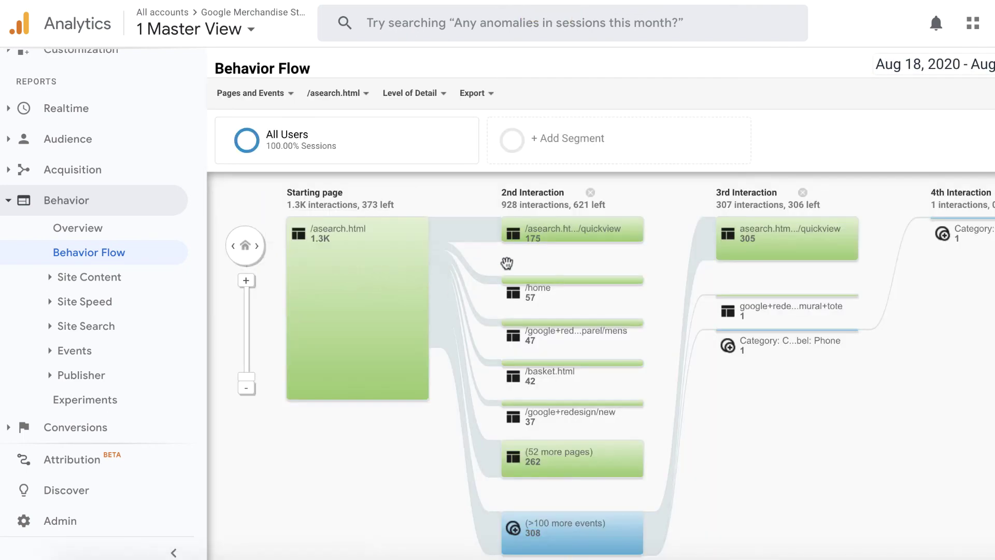
{"action": "mouse_move", "coordinate": [570, 239]}
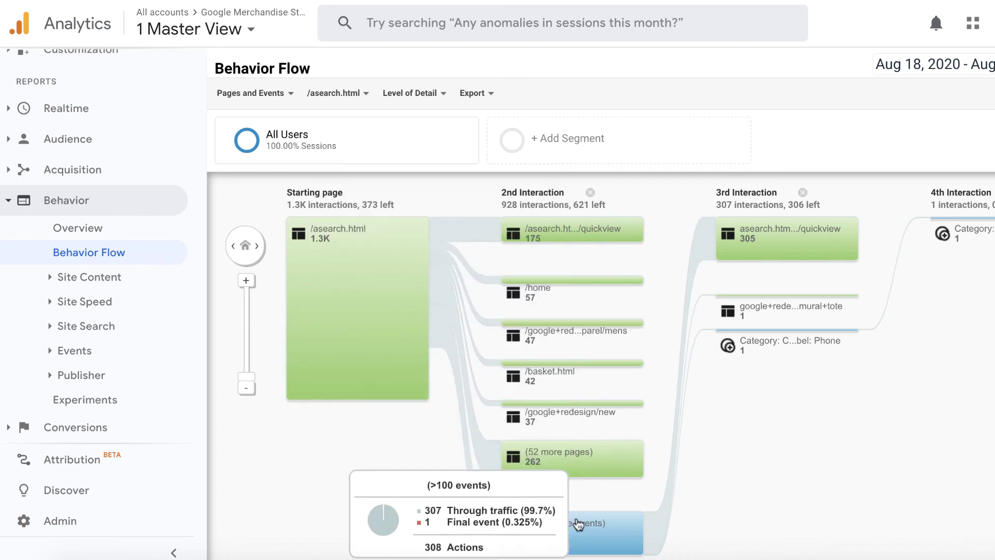
{"action": "scroll", "coordinate": [583, 536], "scroll_direction": "down", "scroll_amount": 2}
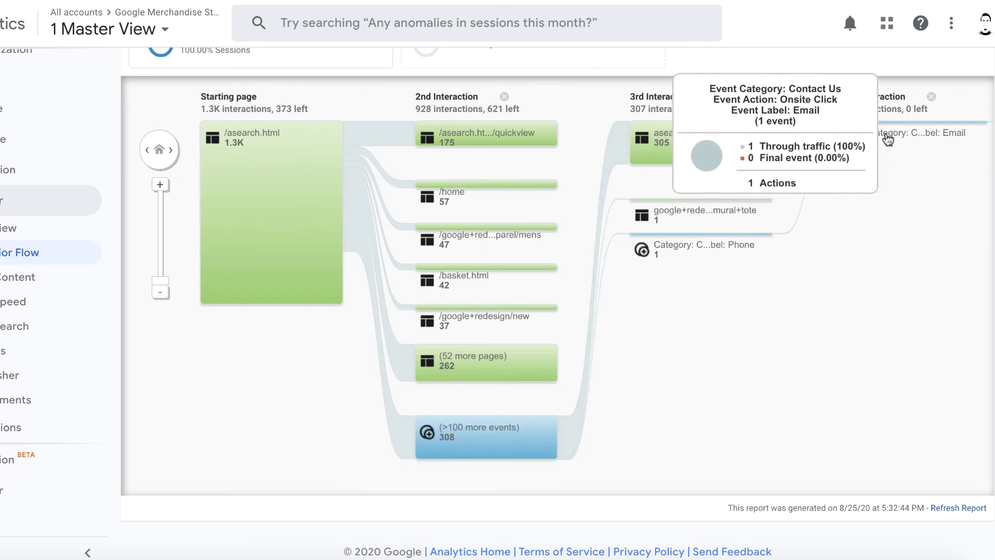
{"action": "scroll", "coordinate": [853, 309], "scroll_direction": "up", "scroll_amount": 1}
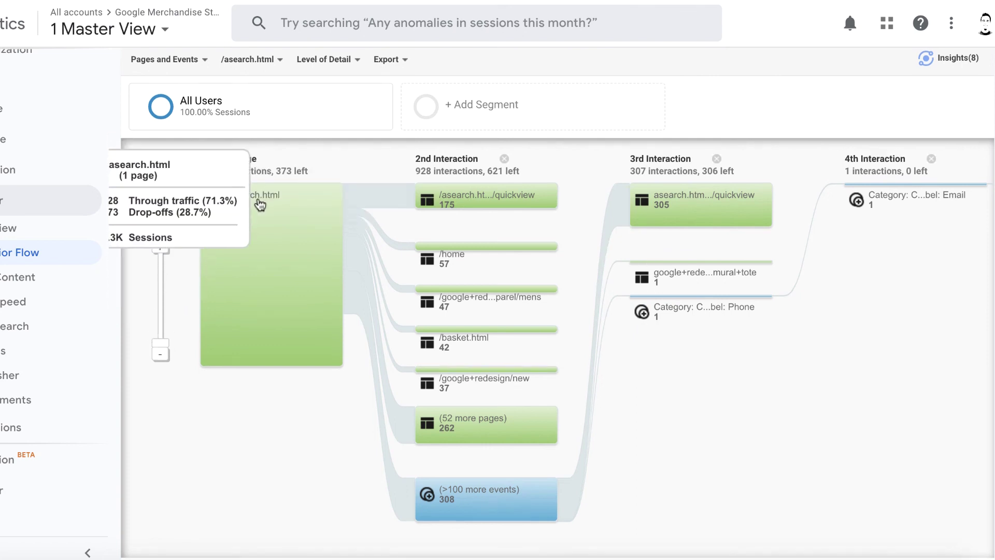
{"action": "scroll", "coordinate": [260, 206], "scroll_direction": "up", "scroll_amount": 1}
- Start the Pages and Events flow from /basket.html (3.4K sessions) instead of /asearch.html
{"action": "left_click", "coordinate": [277, 97]}
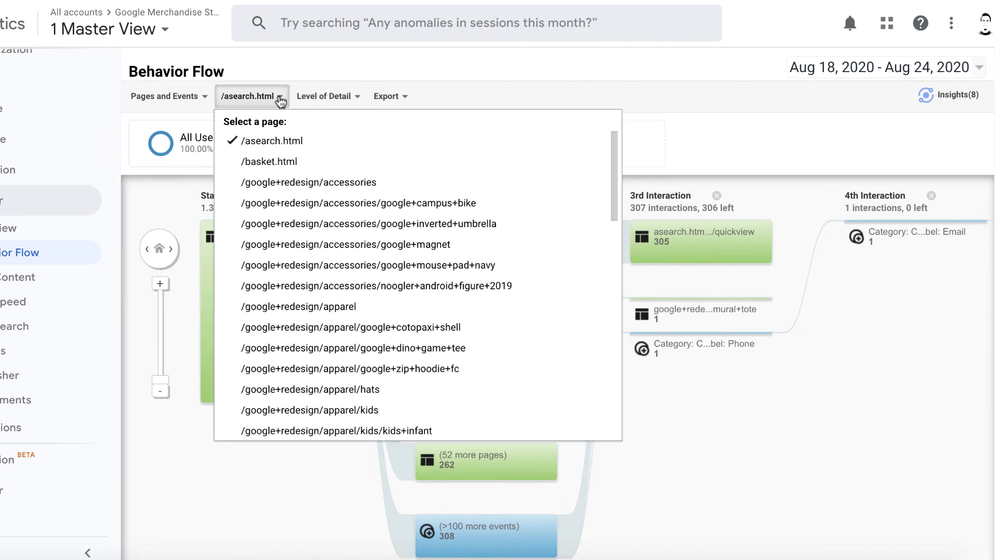
{"action": "left_click", "coordinate": [288, 162]}
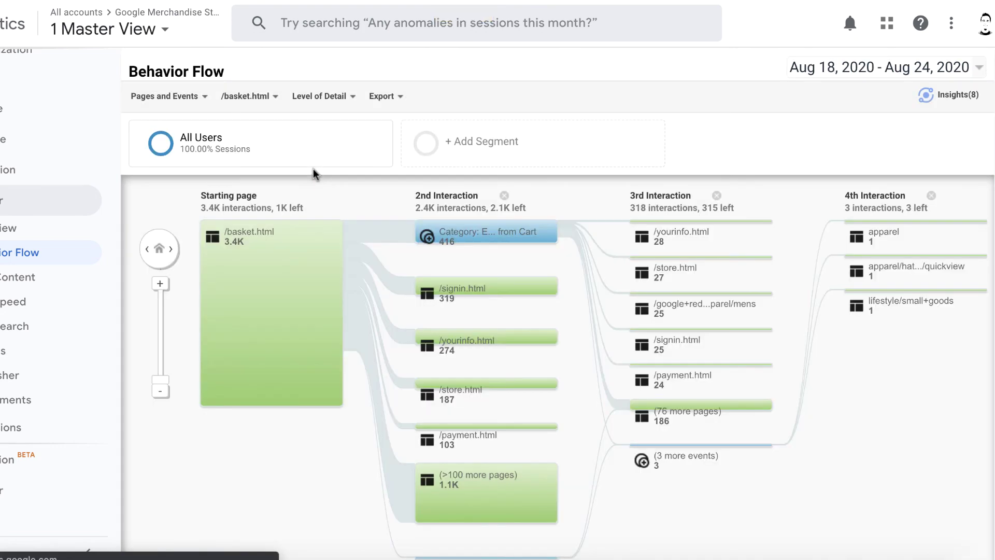
{"action": "mouse_move", "coordinate": [350, 255]}
{"action": "mouse_move", "coordinate": [506, 235]}
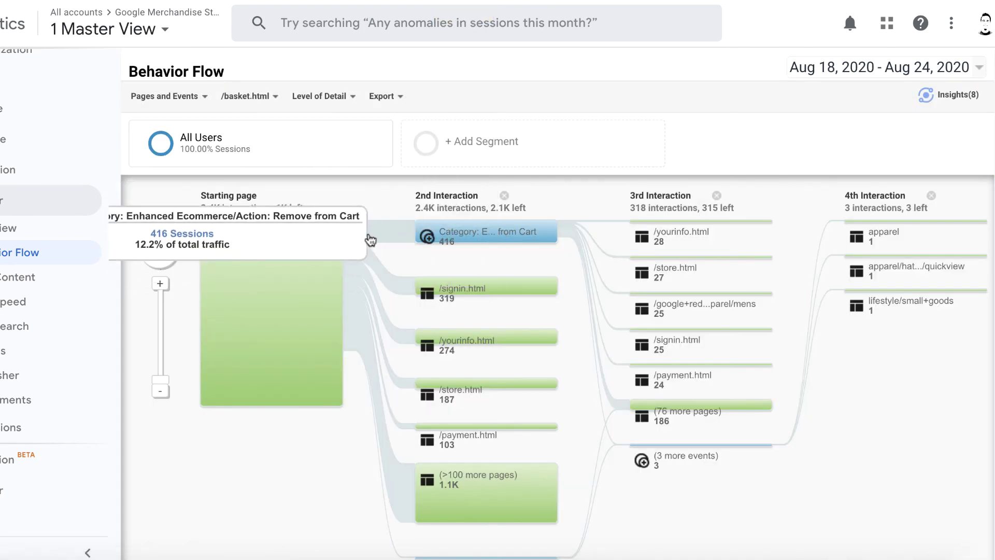
{"action": "mouse_move", "coordinate": [656, 421]}
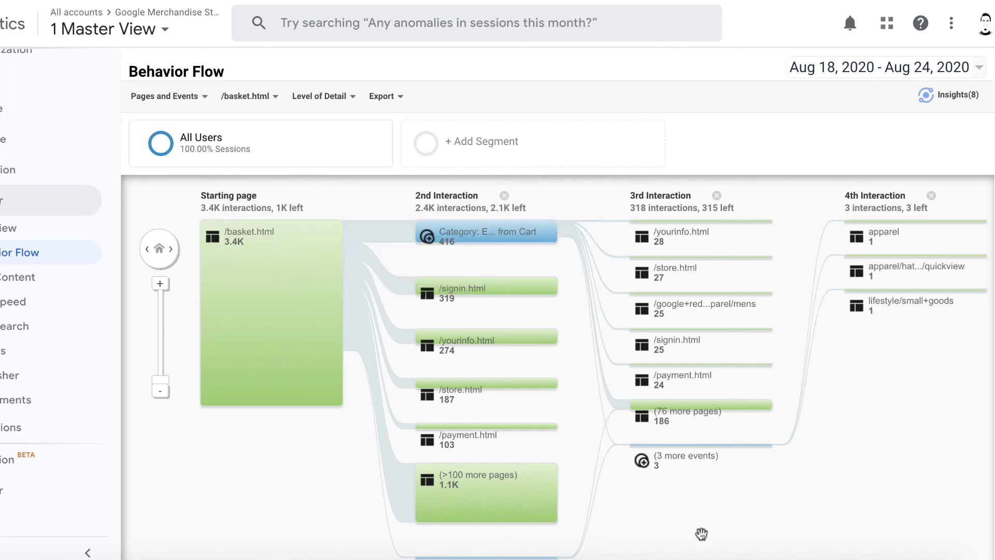
{"action": "scroll", "coordinate": [596, 415], "scroll_direction": "down", "scroll_amount": 2}
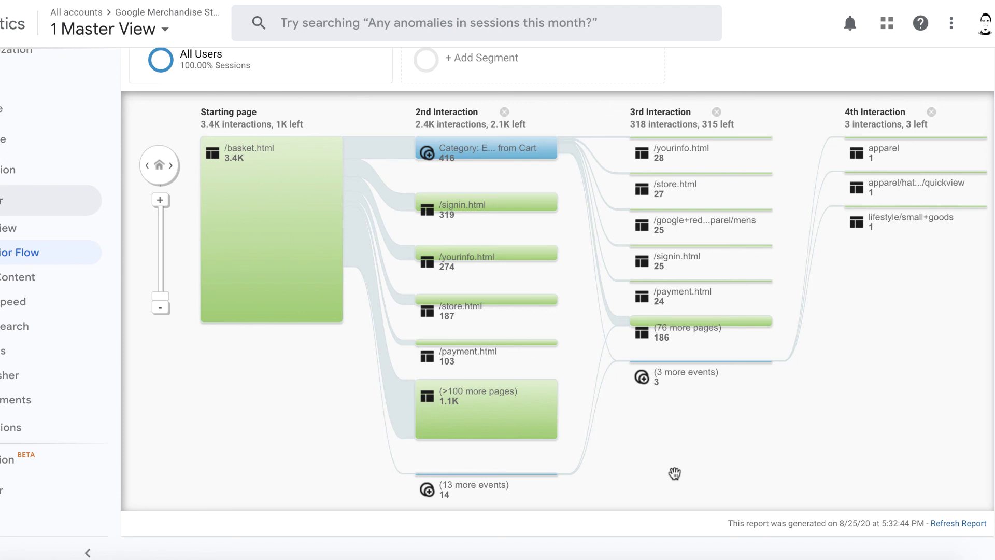
{"action": "scroll", "coordinate": [675, 473], "scroll_direction": "up", "scroll_amount": 1}
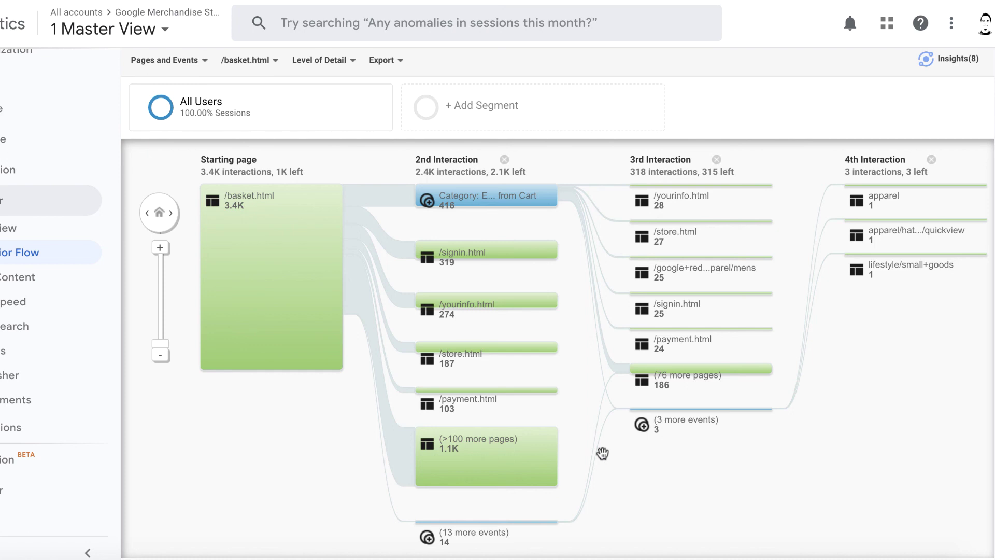
{"action": "scroll", "coordinate": [600, 420], "scroll_direction": "up", "scroll_amount": 1}
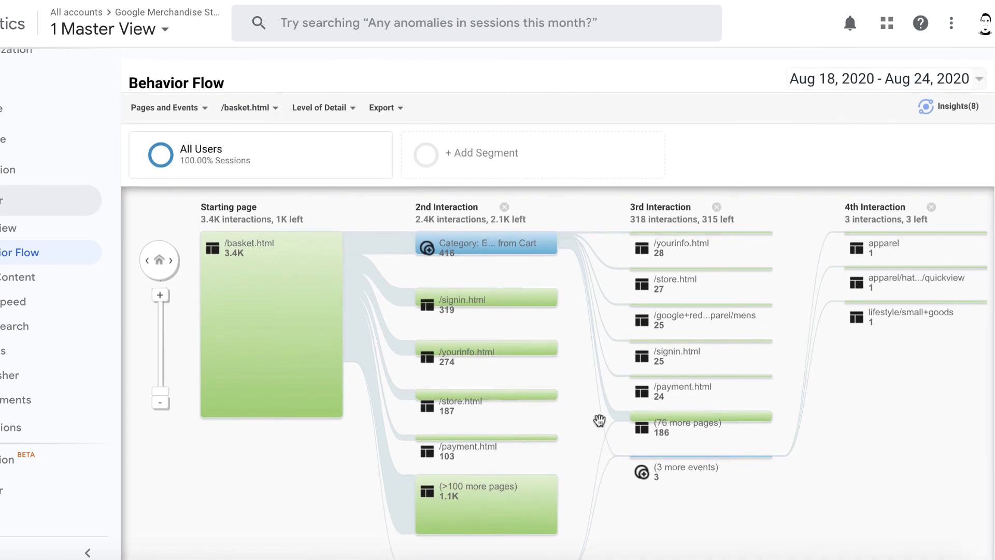
{"action": "scroll", "coordinate": [600, 420], "scroll_direction": "down", "scroll_amount": 1}
{"action": "scroll", "coordinate": [595, 421], "scroll_direction": "up", "scroll_amount": 1}
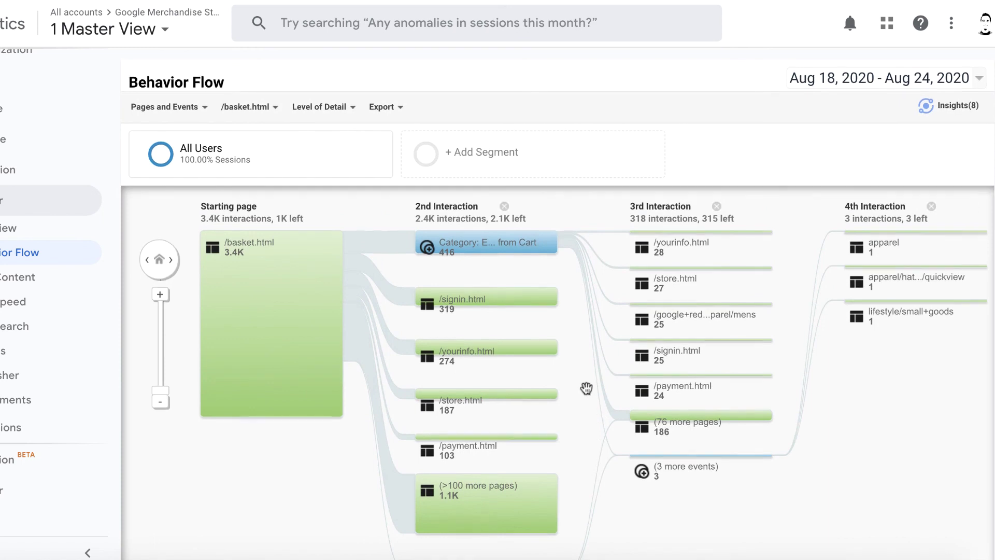
{"action": "scroll", "coordinate": [586, 389], "scroll_direction": "down", "scroll_amount": 1}
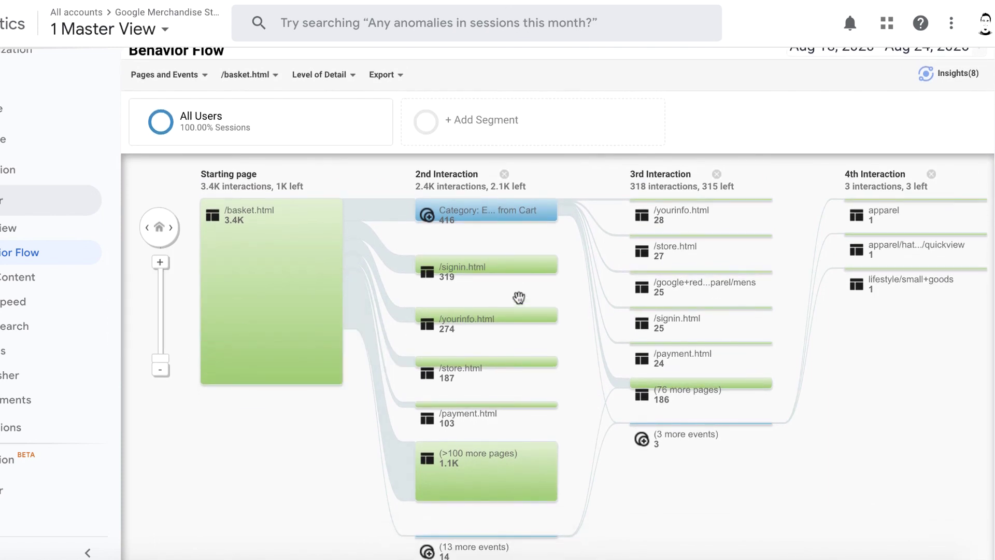
{"action": "scroll", "coordinate": [573, 337], "scroll_direction": "up", "scroll_amount": 1}
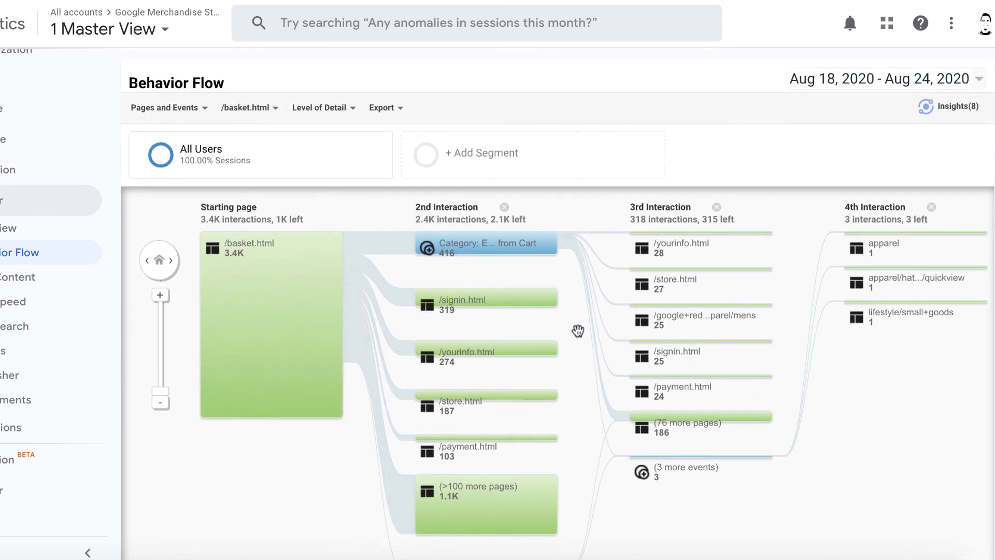